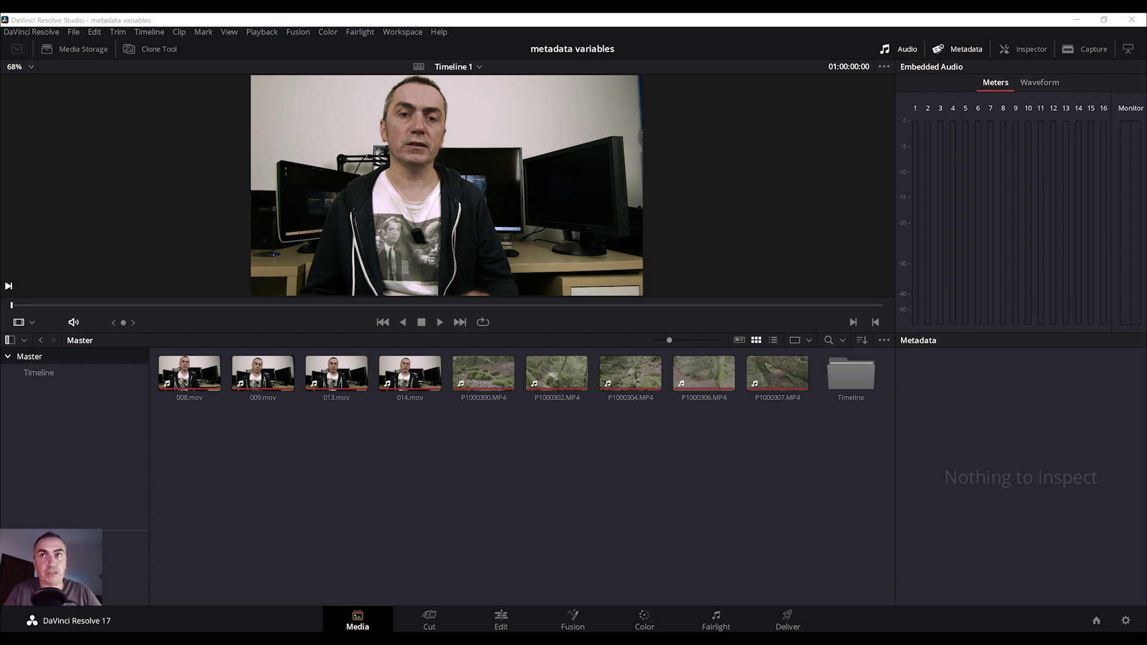
# - Load clip P1000300.MP4 to show its H.264, 25 fps, 1920 x 1080, AAC metadata
pyautogui.click(190, 374)
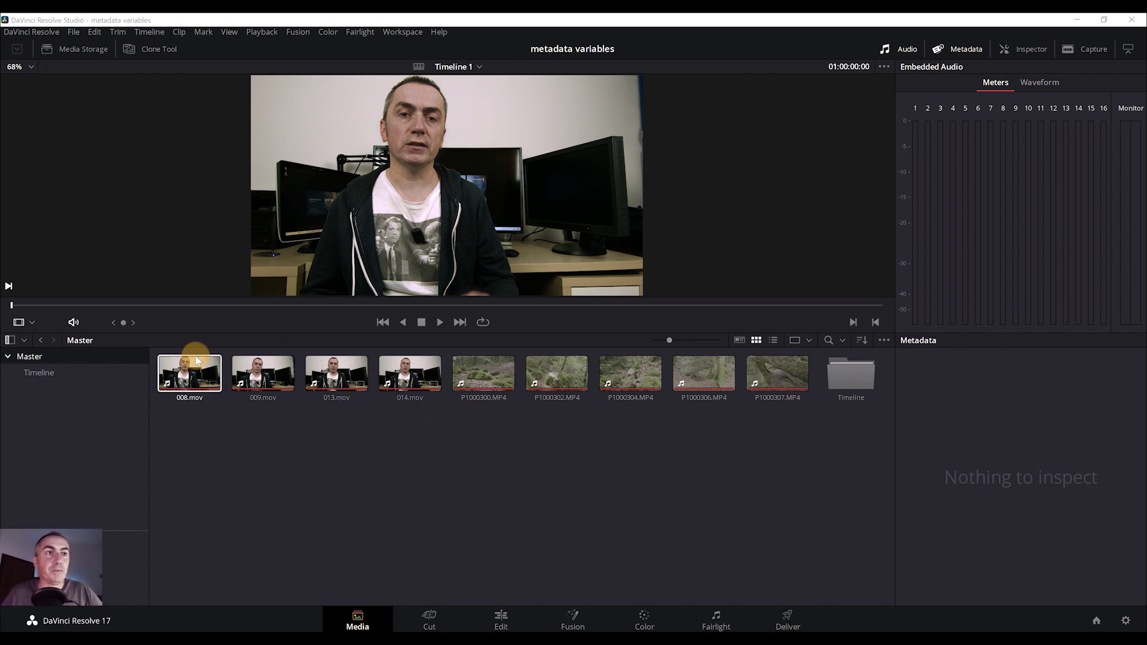
pyautogui.click(263, 373)
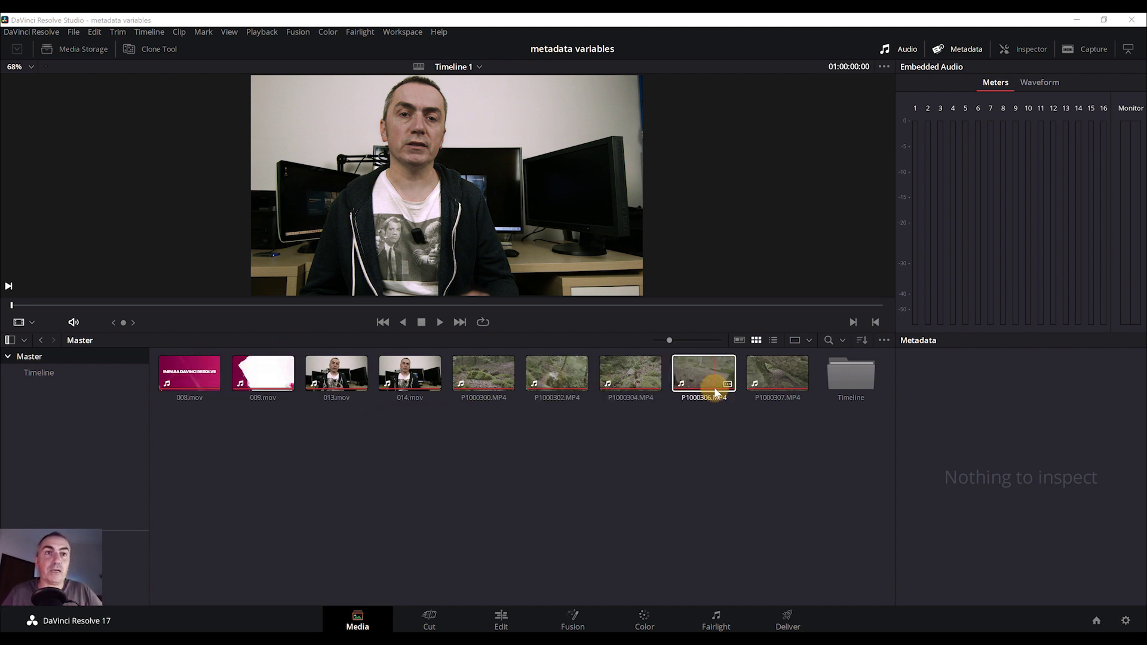
pyautogui.click(551, 411)
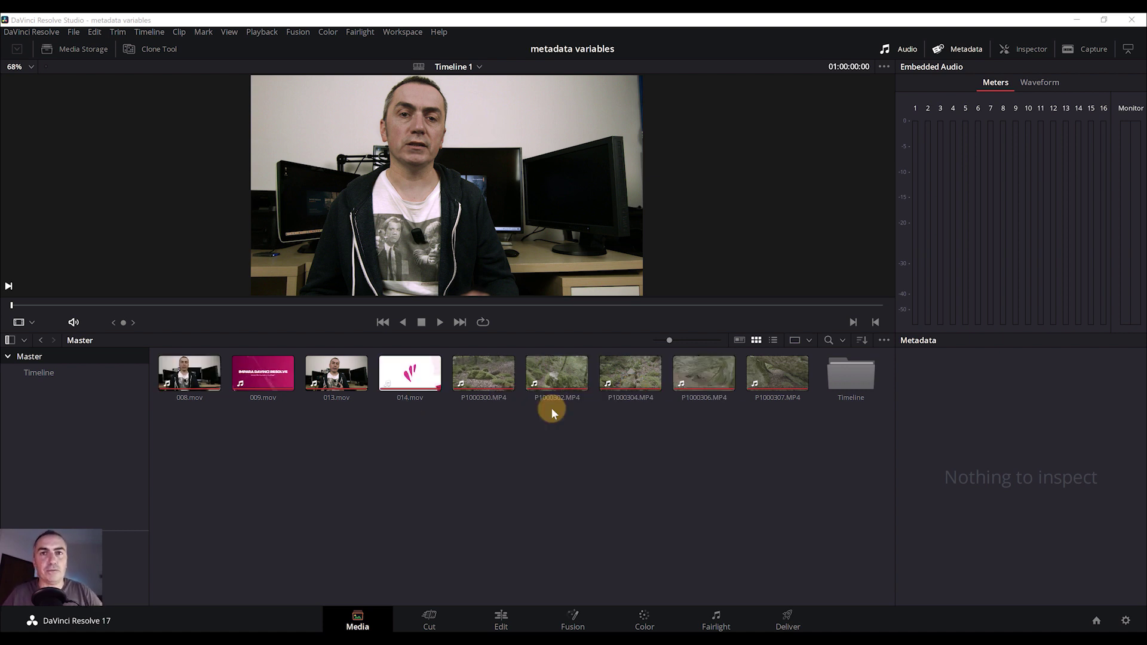
pyautogui.click(457, 399)
pyautogui.click(271, 406)
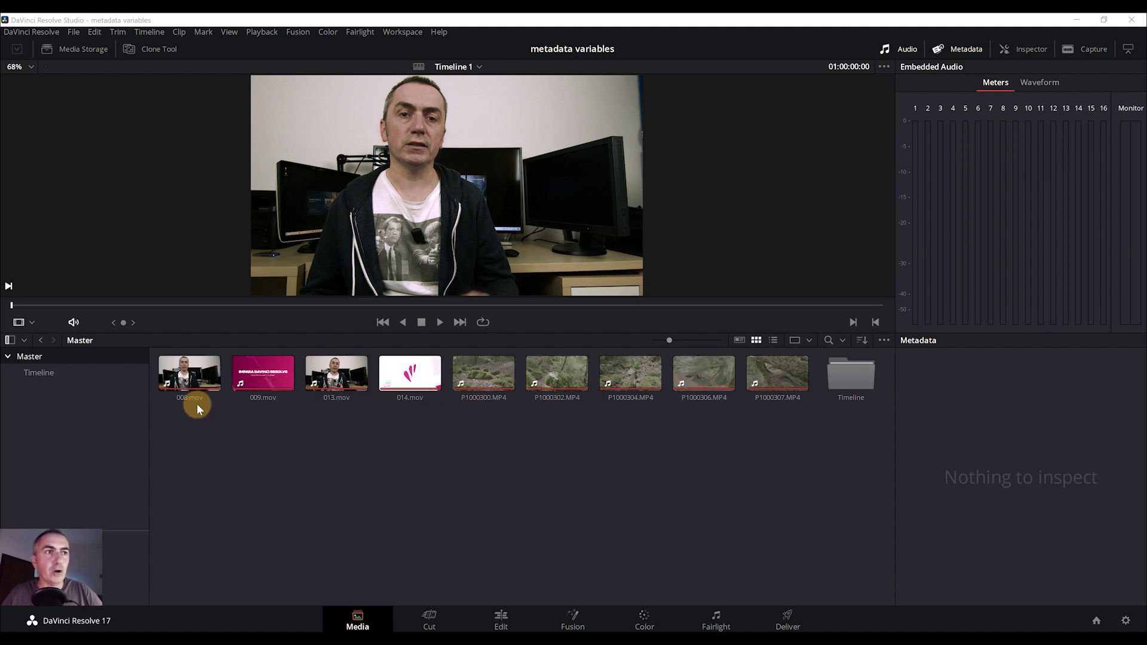
pyautogui.click(557, 399)
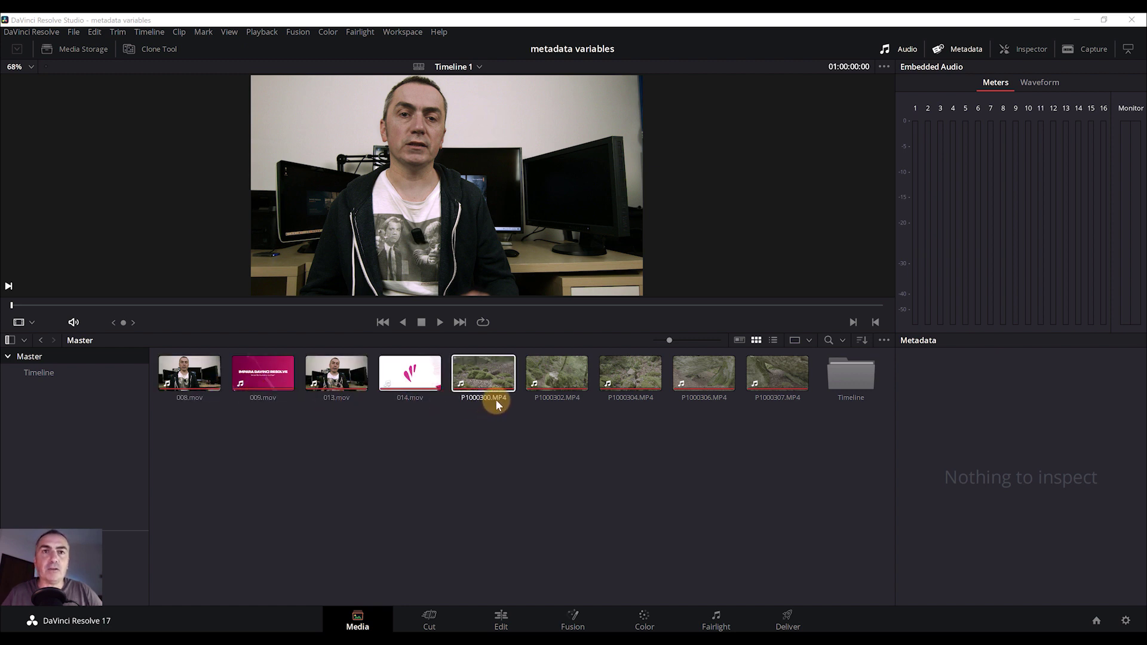
pyautogui.click(480, 375)
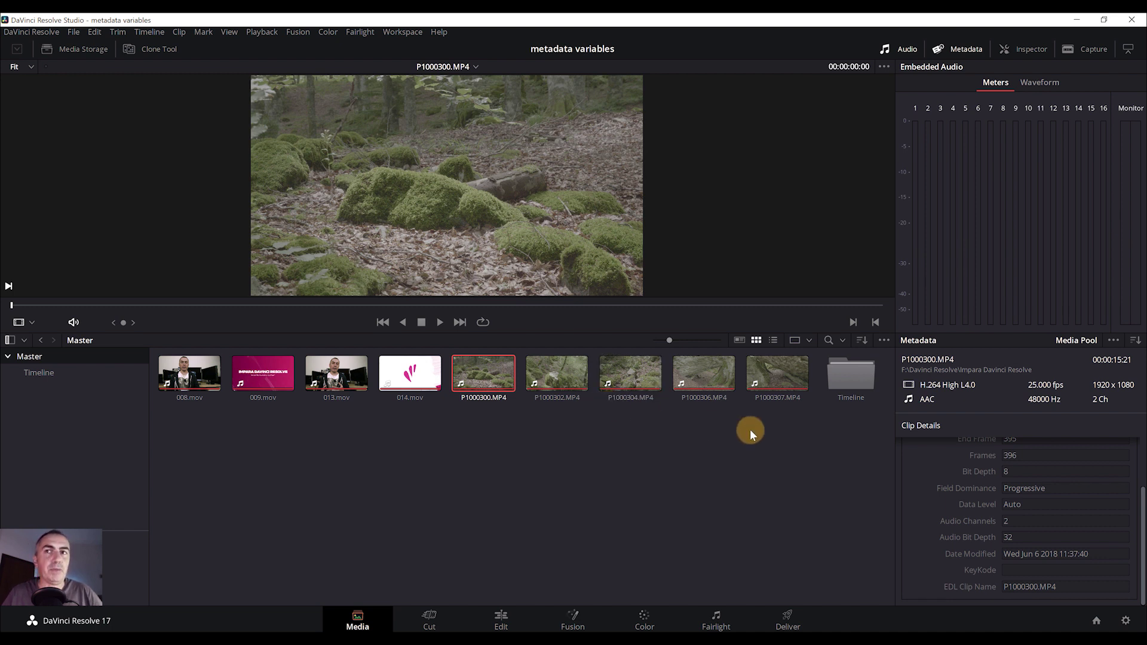
# - For all nine selected clips, enable Clip Name in Clip Attributes and delete '008.mov'
pyautogui.moveTo(793, 432); pyautogui.dragTo(165, 358)
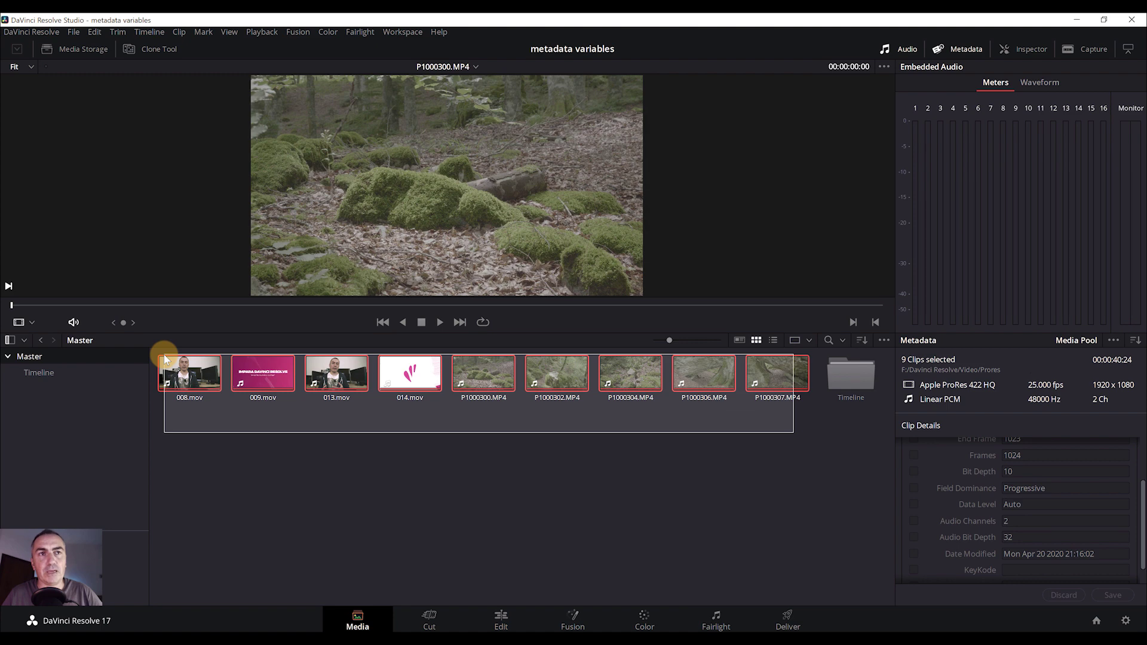
pyautogui.rightClick(178, 369)
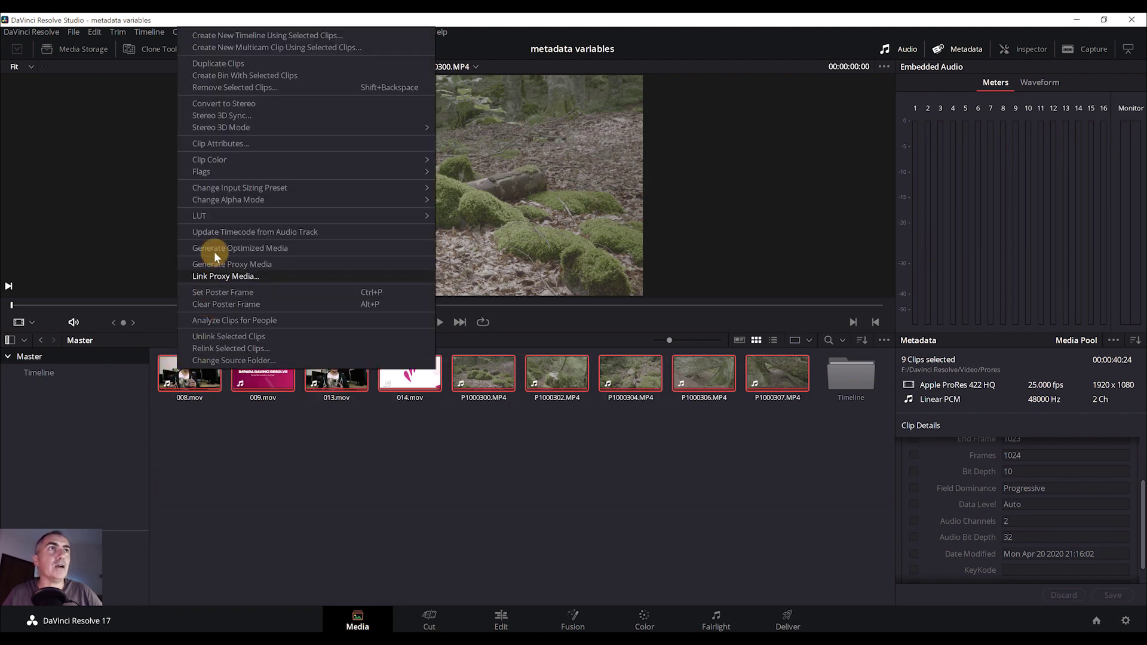
pyautogui.click(229, 143)
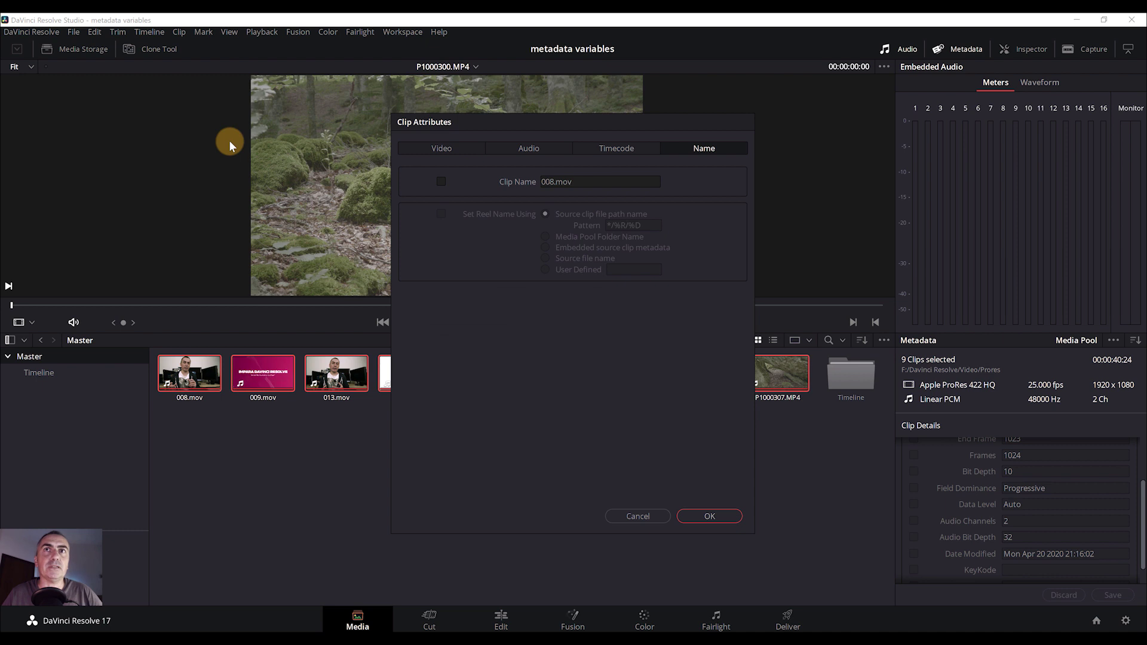
pyautogui.click(703, 151)
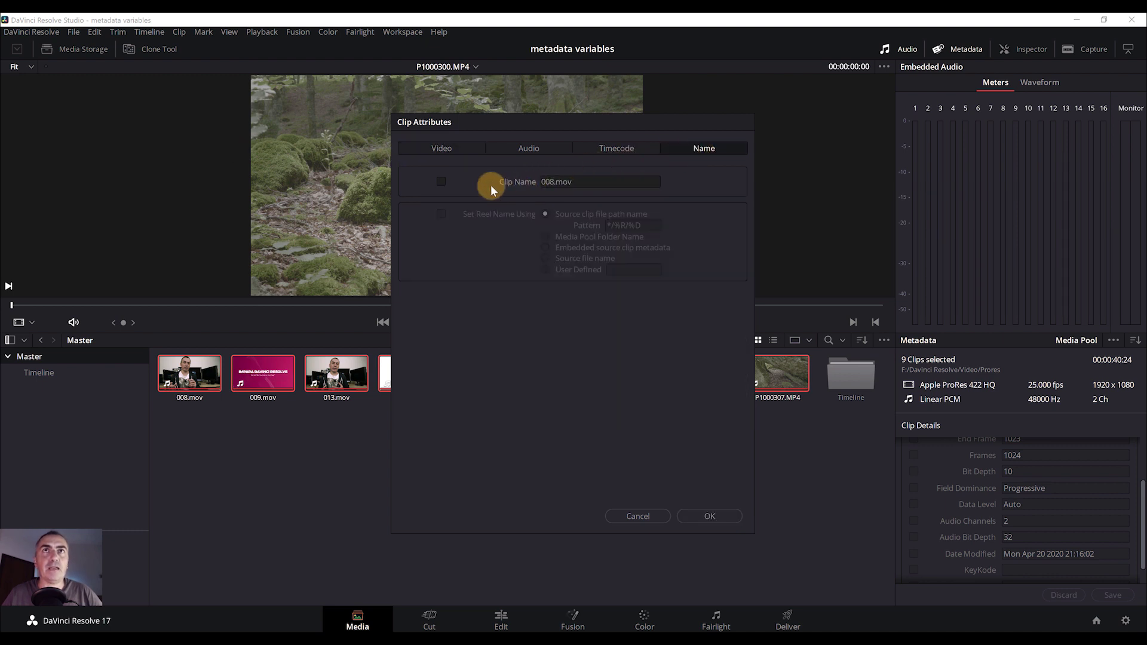
pyautogui.click(545, 184)
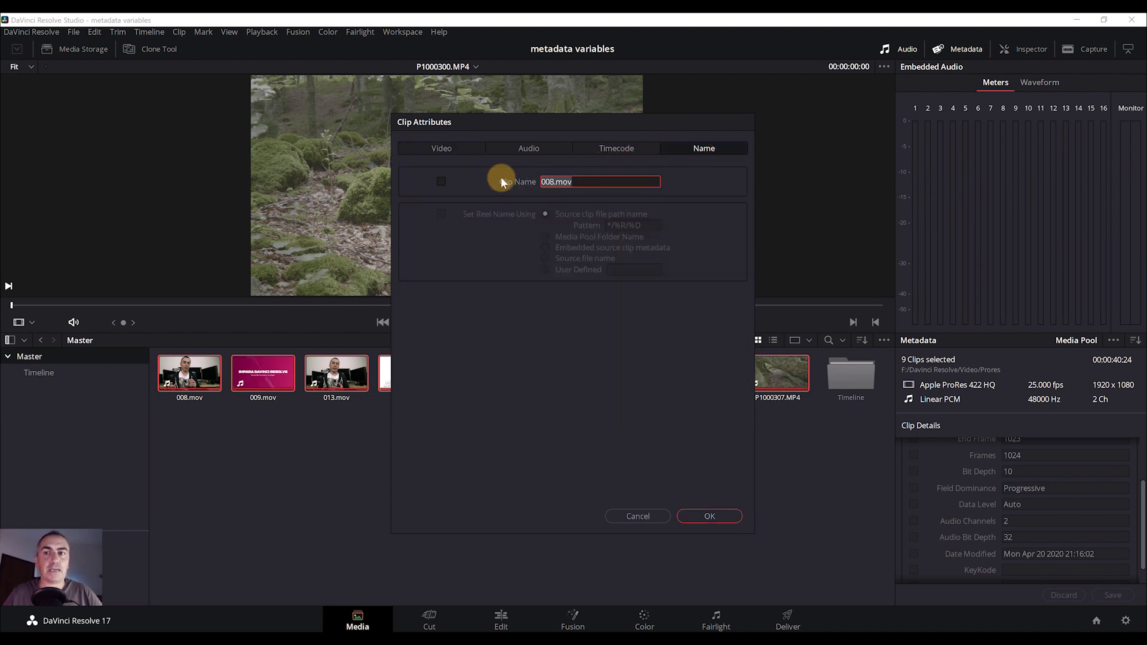
pyautogui.press('BackSpace')
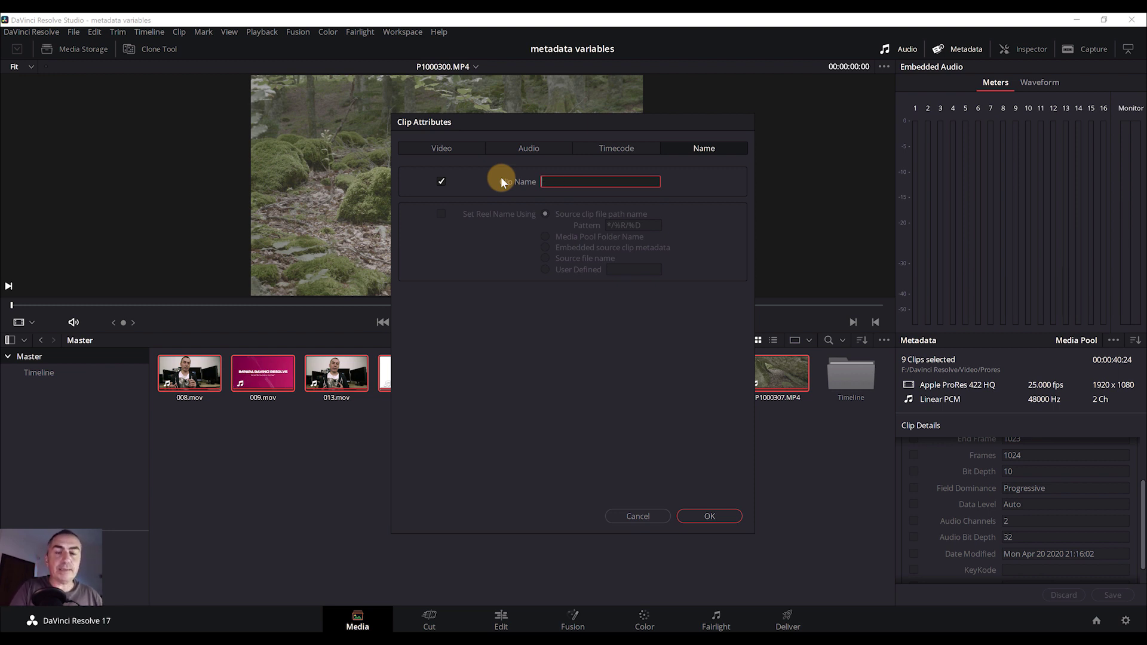
# - Begin the clip name with the Source Name variable, then type '| %video'
pyautogui.write('%')
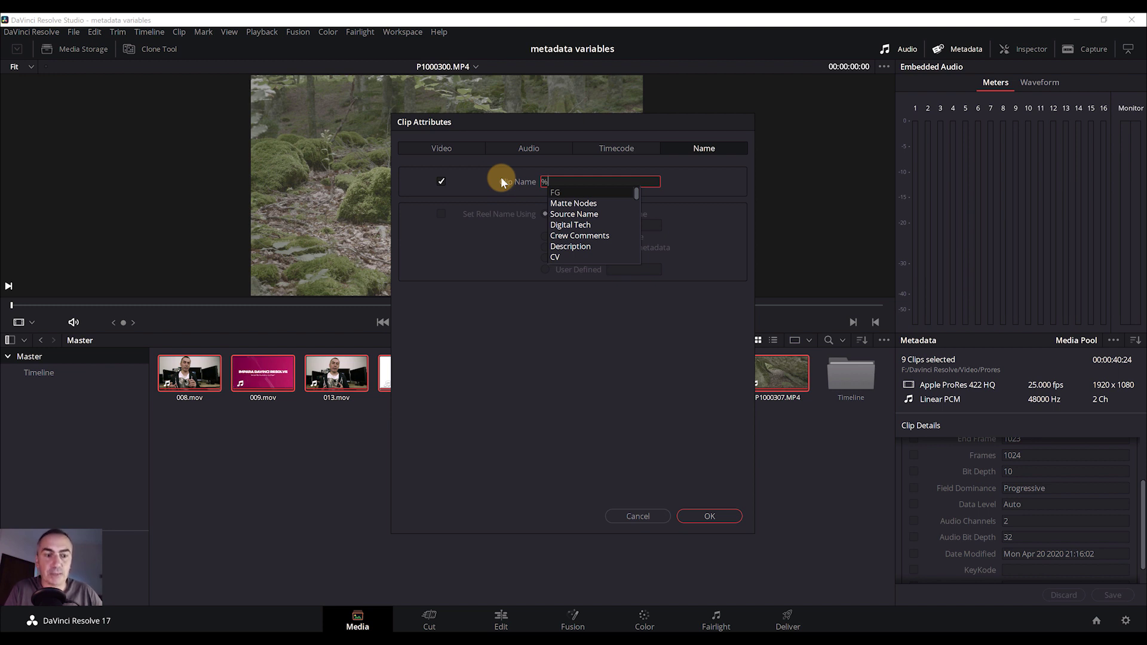
pyautogui.write('sour')
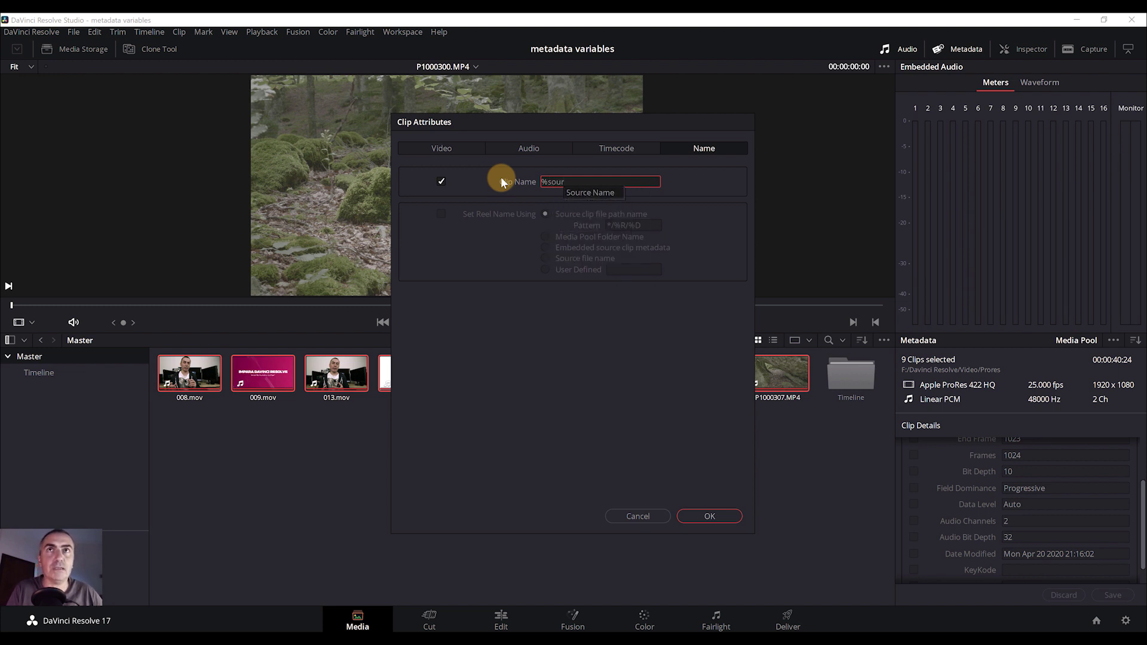
pyautogui.write('ce')
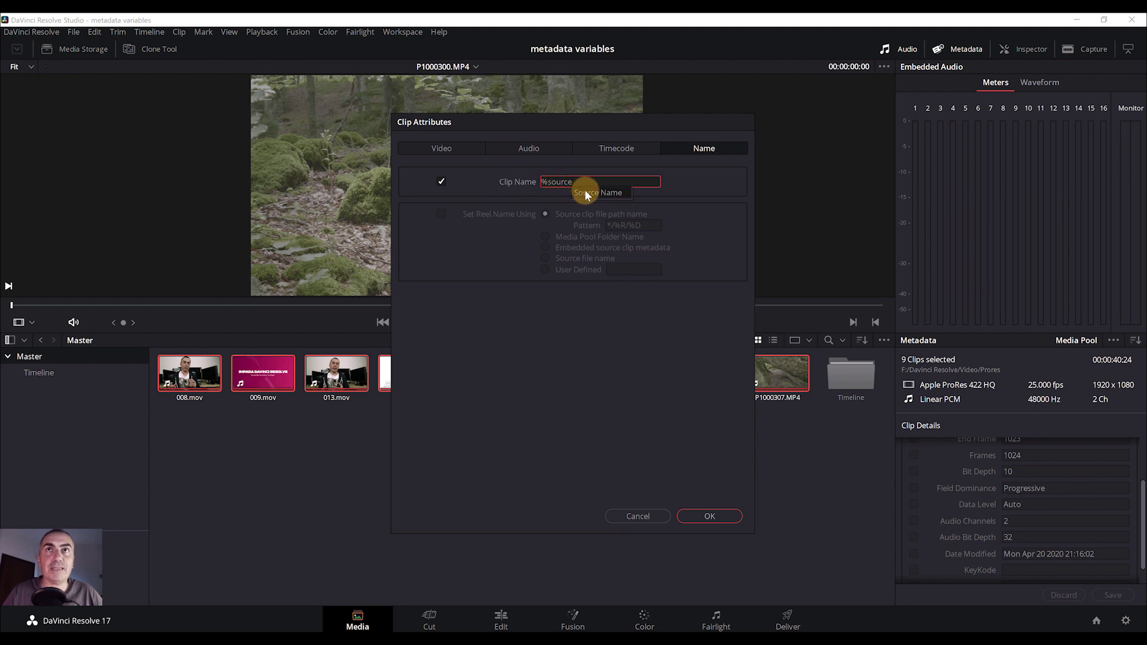
pyautogui.click(585, 192)
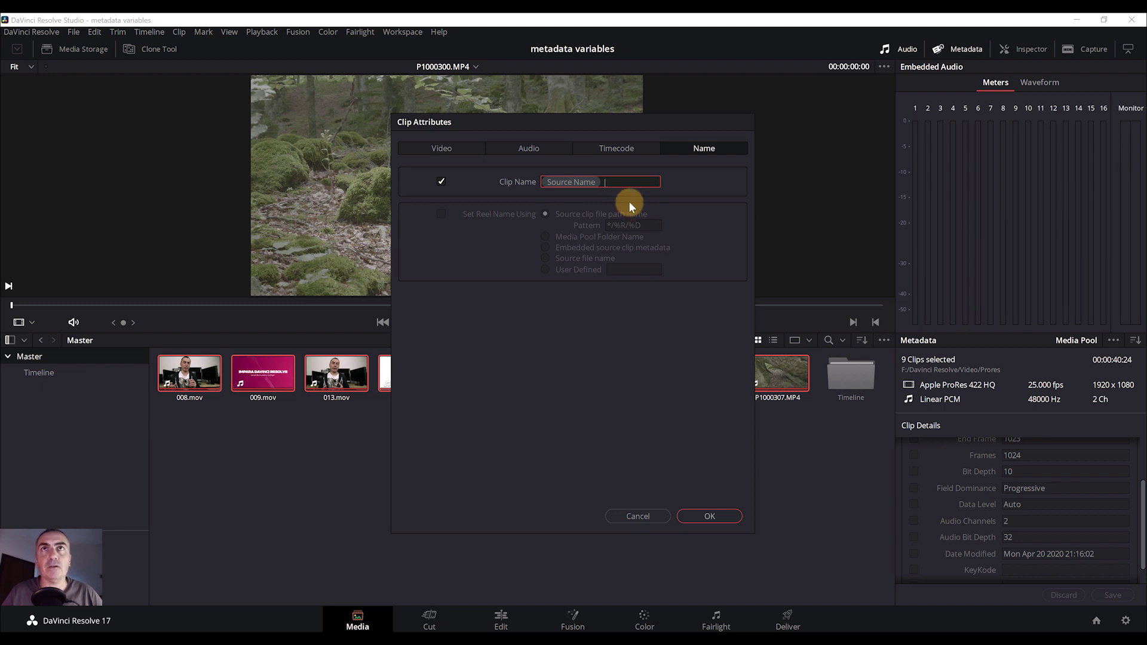
pyautogui.write('| ')
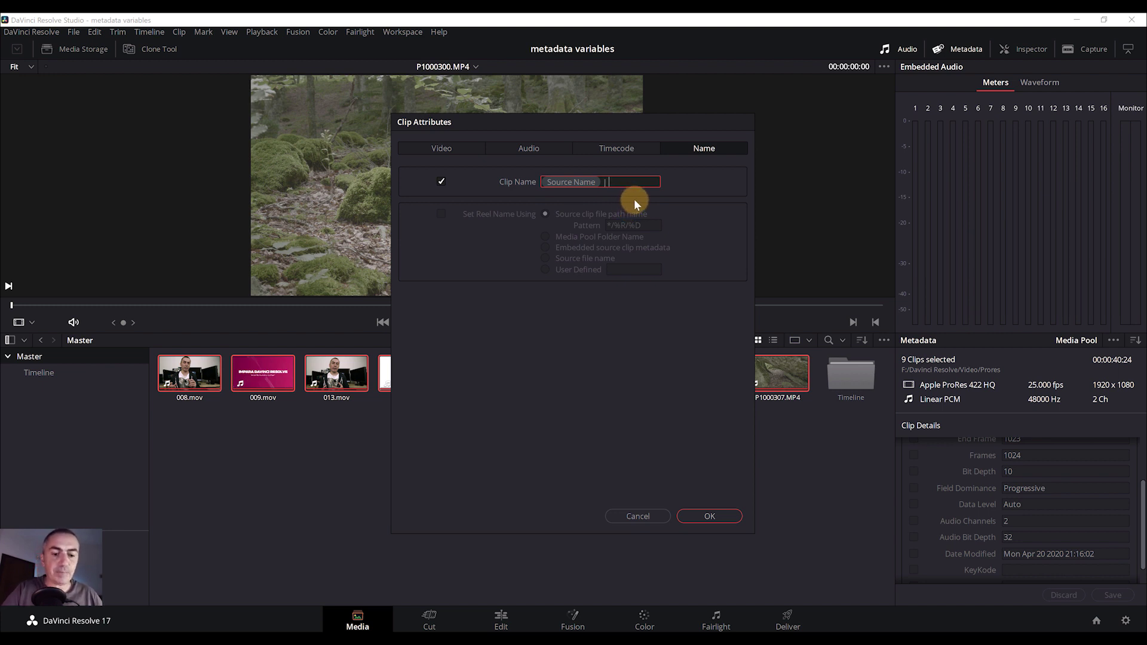
pyautogui.write('%')
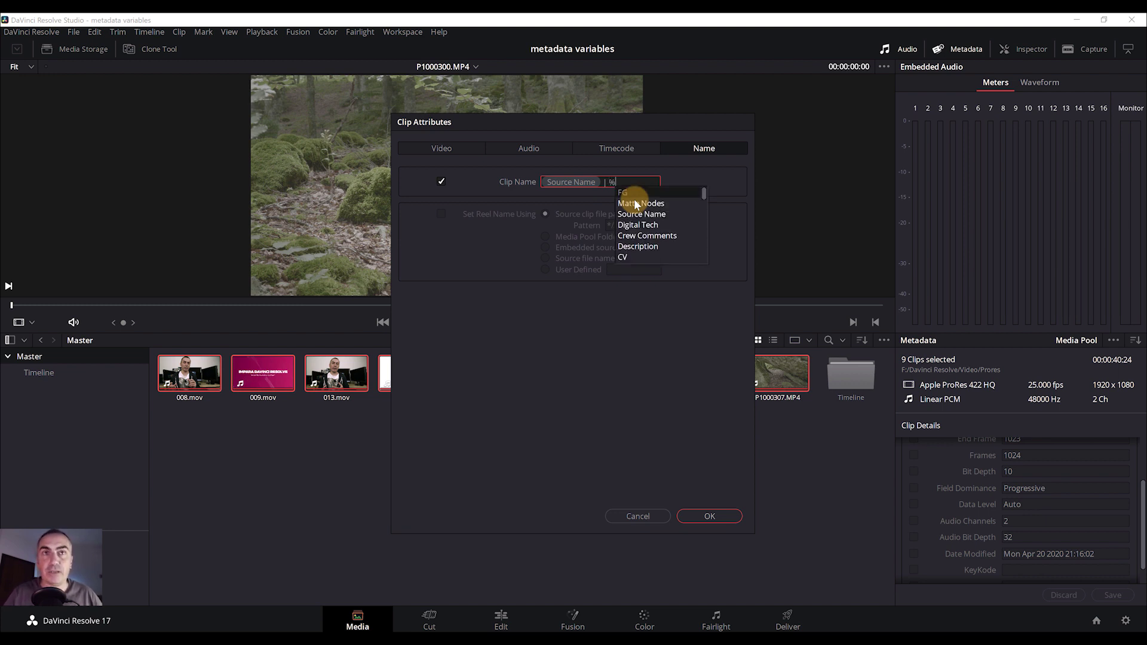
pyautogui.write('video')
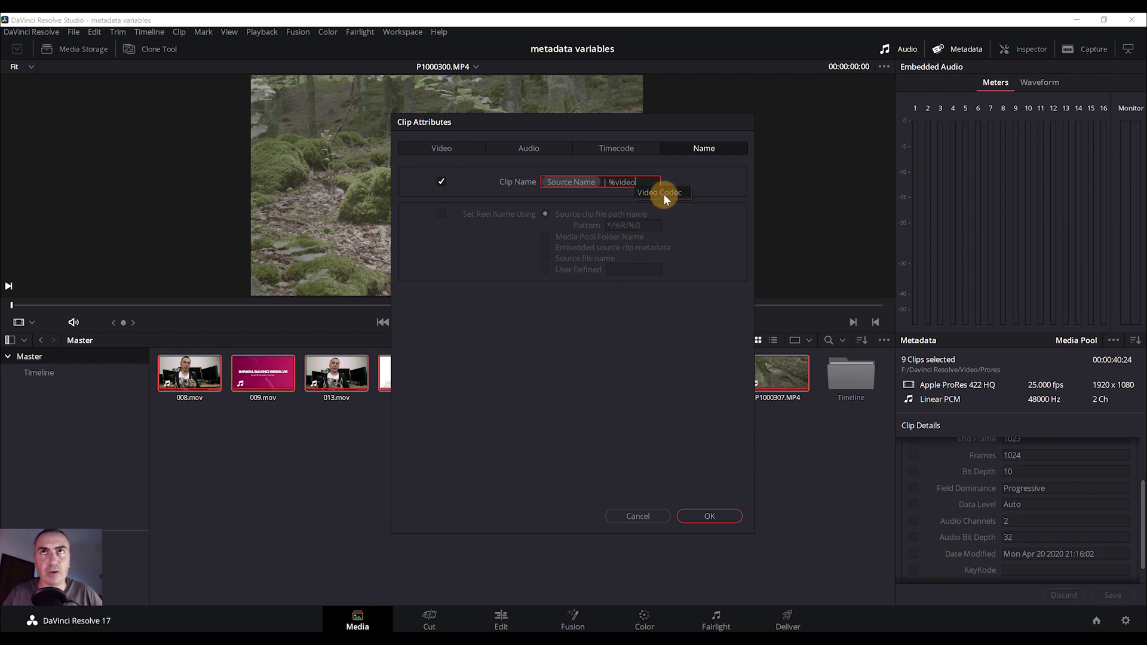
# - Add the Video Codec and Bit Depth variables to the clip name, separated by vertical bars
pyautogui.click(664, 193)
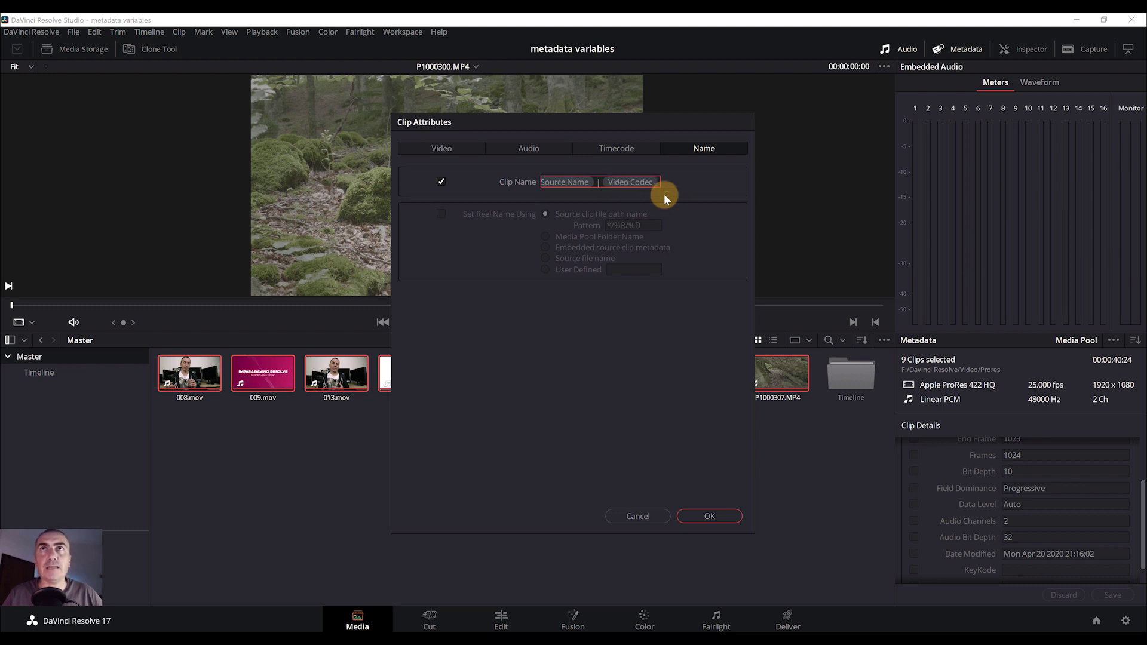
pyautogui.write('|')
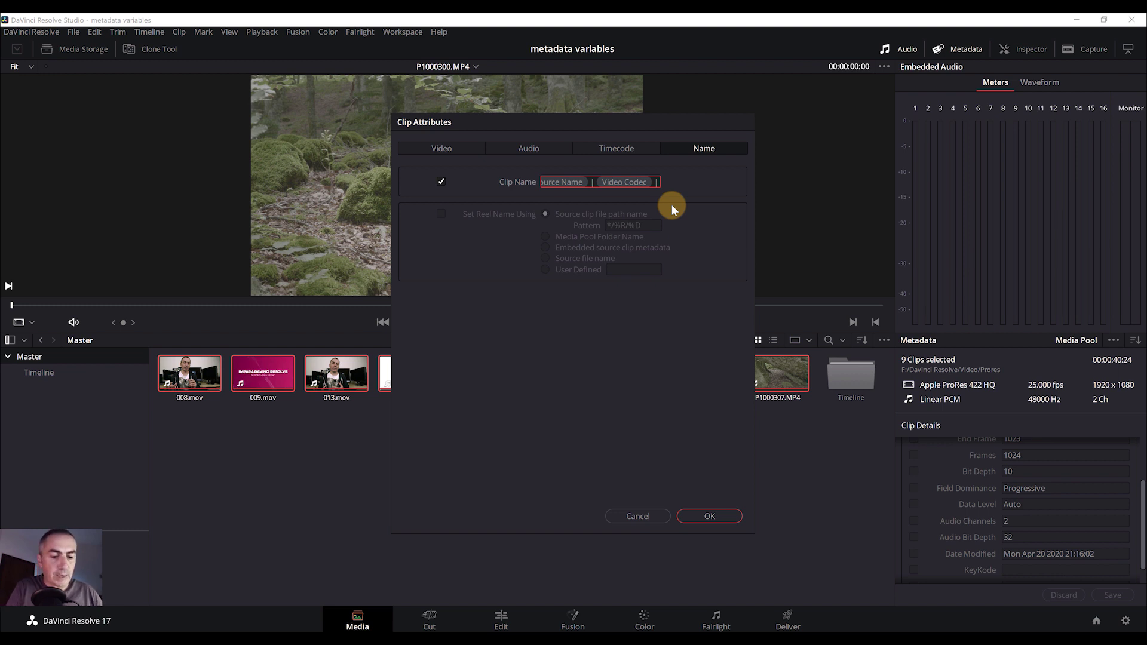
pyautogui.write('%')
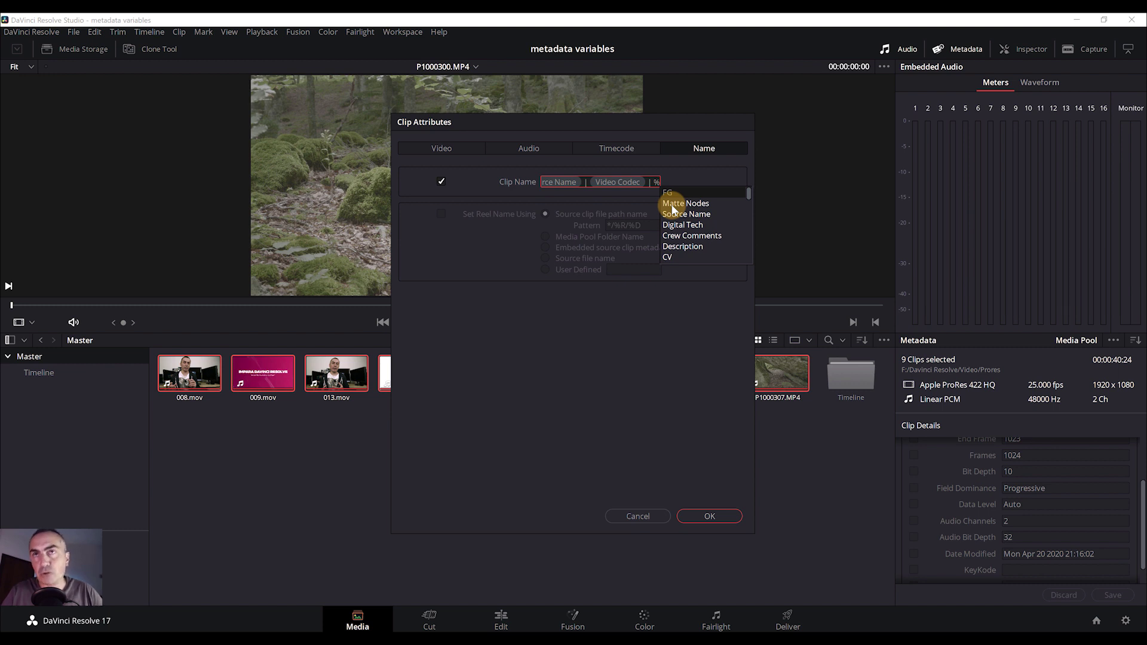
pyautogui.press('Down')
pyautogui.press('Down')
pyautogui.press('Down')
pyautogui.press('Down')
pyautogui.press('Down')
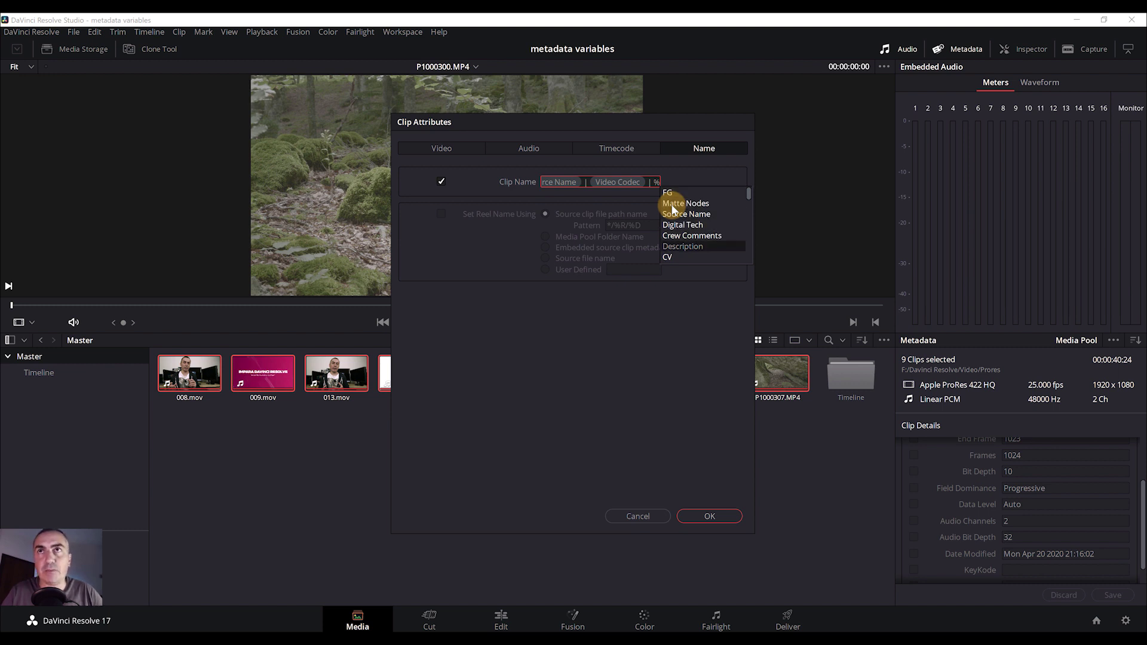
pyautogui.press('Up')
pyautogui.press('Up')
pyautogui.press('Up')
pyautogui.press('Down')
pyautogui.press('Down')
pyautogui.press('Down')
pyautogui.press('Down')
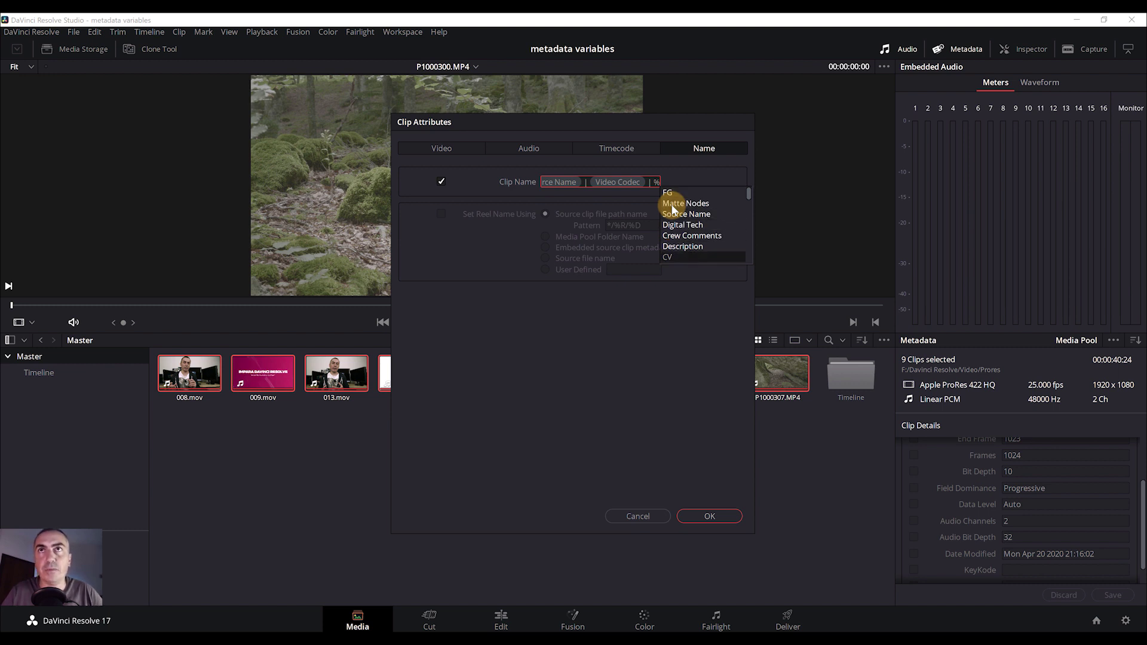
pyautogui.press('Up')
pyautogui.press('Up')
pyautogui.press('Up')
pyautogui.press('Up')
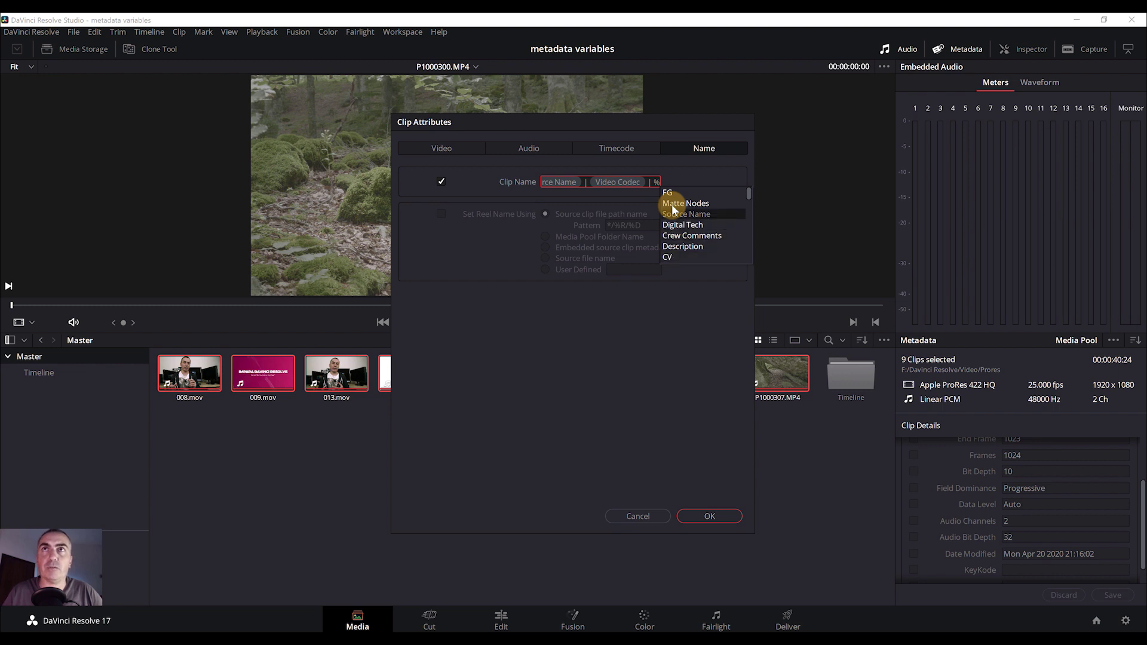
pyautogui.click(655, 178)
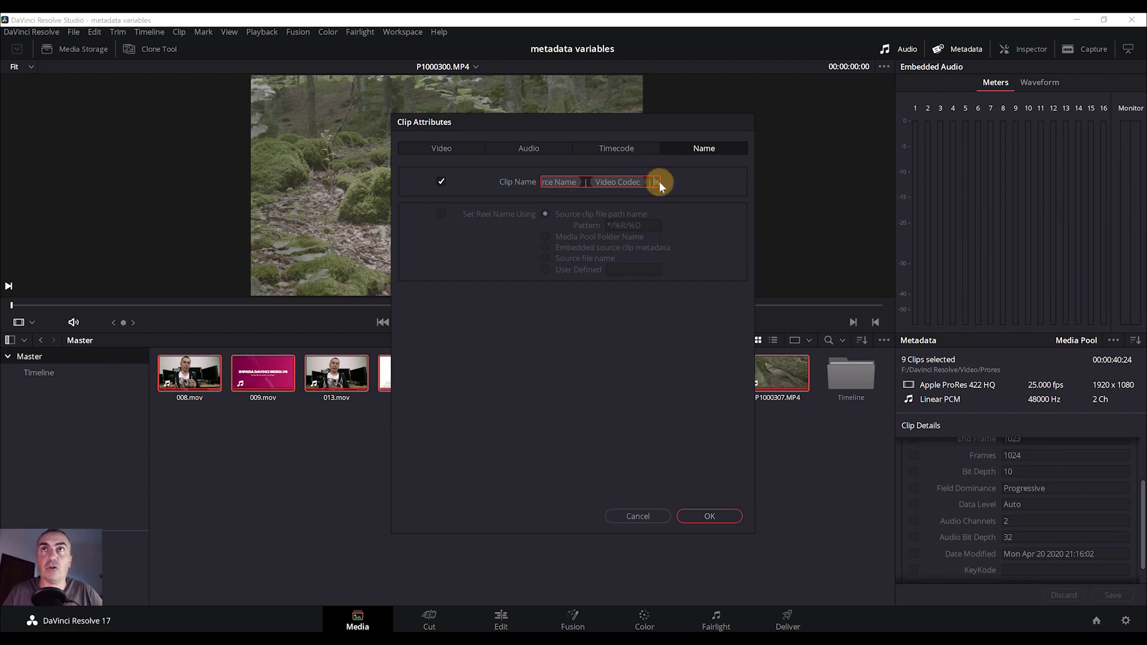
pyautogui.write('%')
pyautogui.write('b')
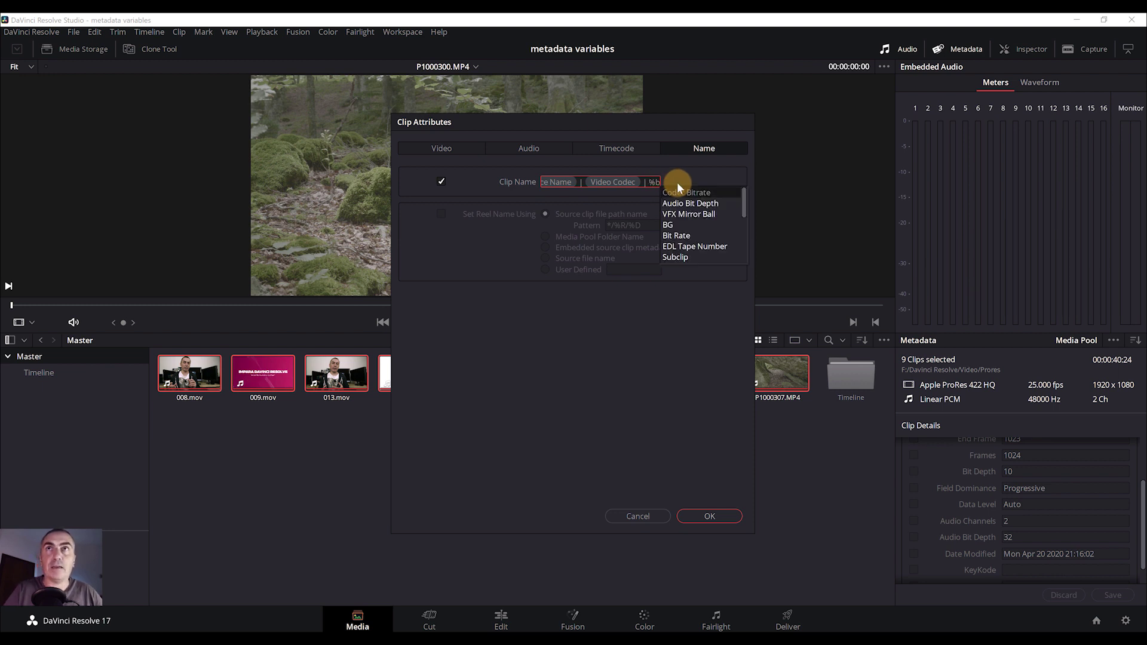
pyautogui.write('it')
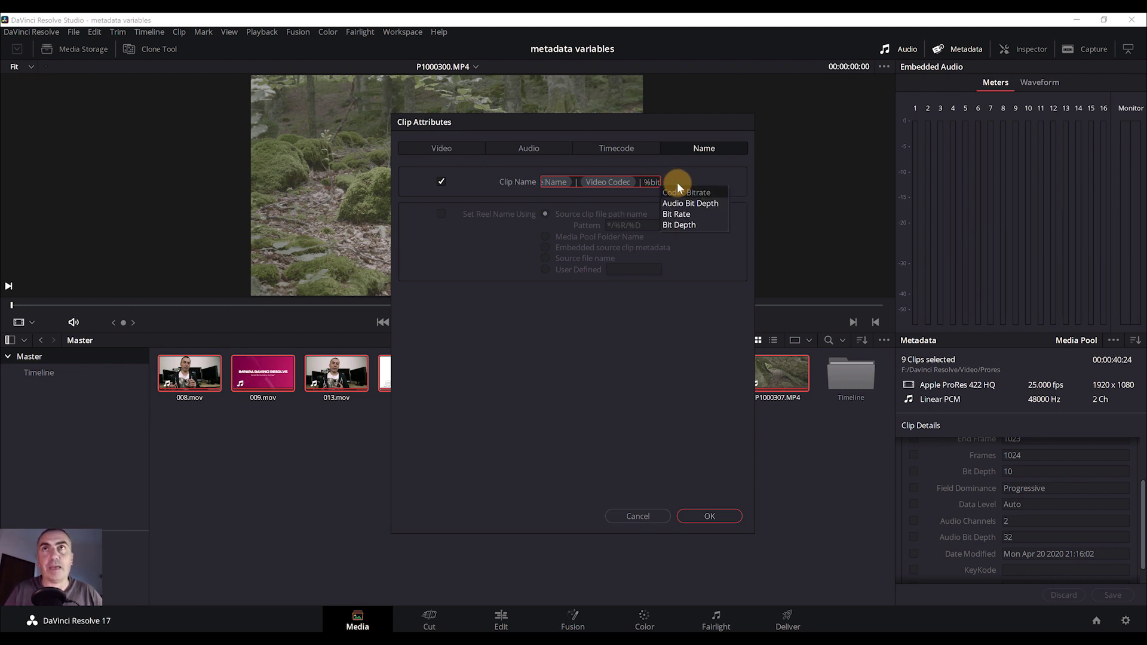
pyautogui.click(679, 225)
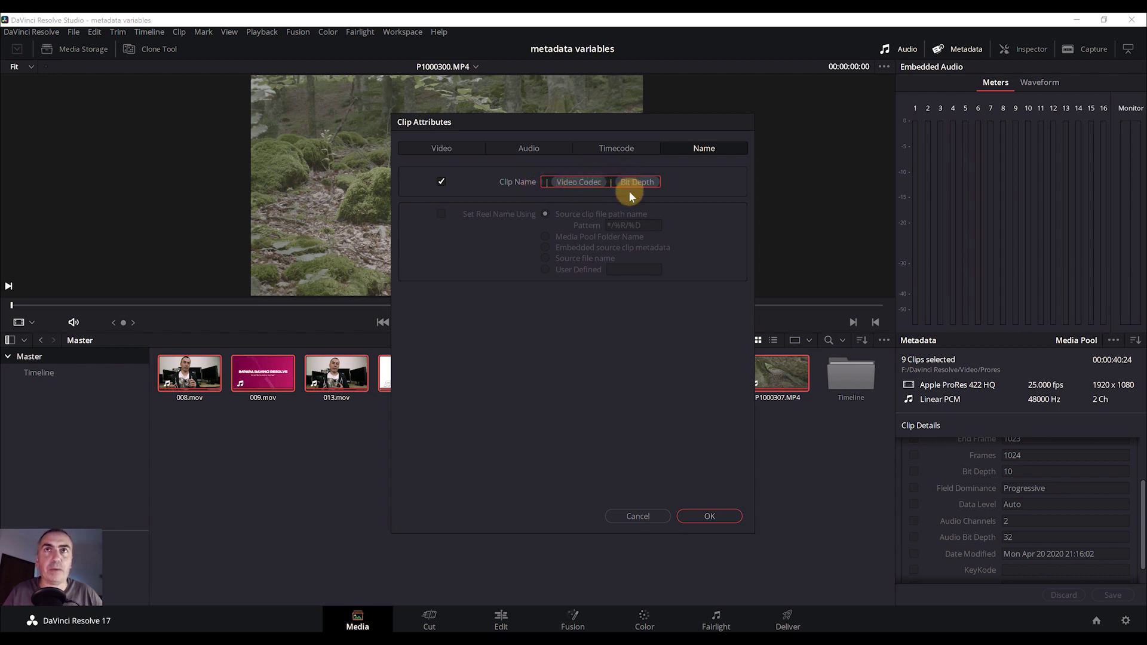
# - Apply the new clip names, enlarge Media Pool thumbnails, and show clips by plain file names
pyautogui.click(701, 515)
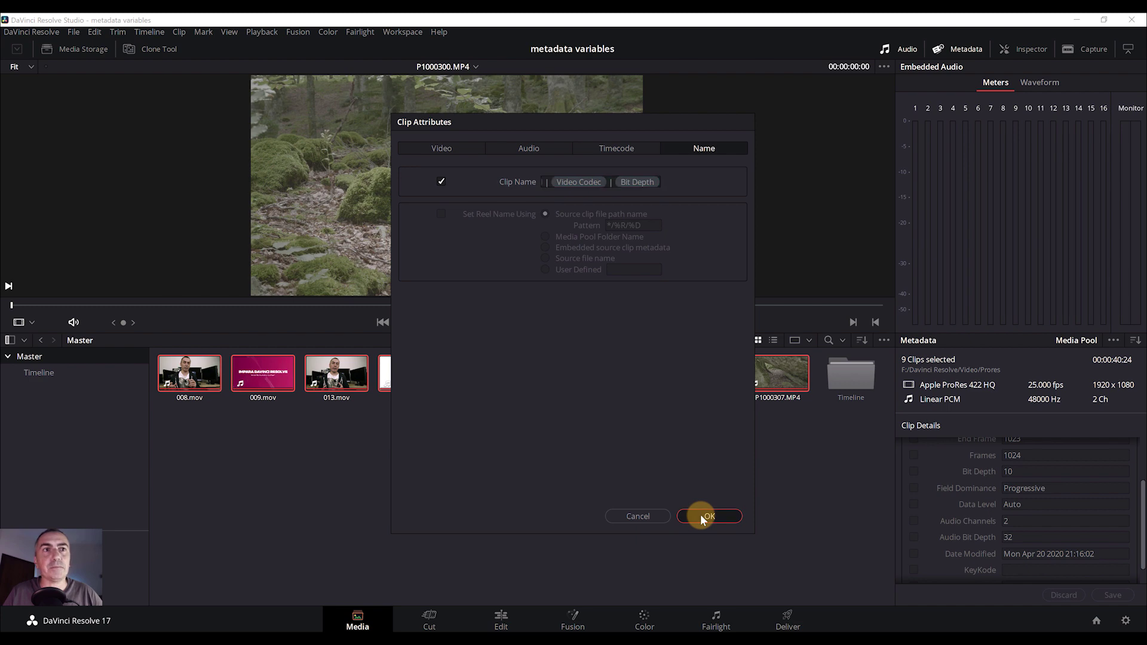
pyautogui.moveTo(673, 341); pyautogui.dragTo(695, 344)
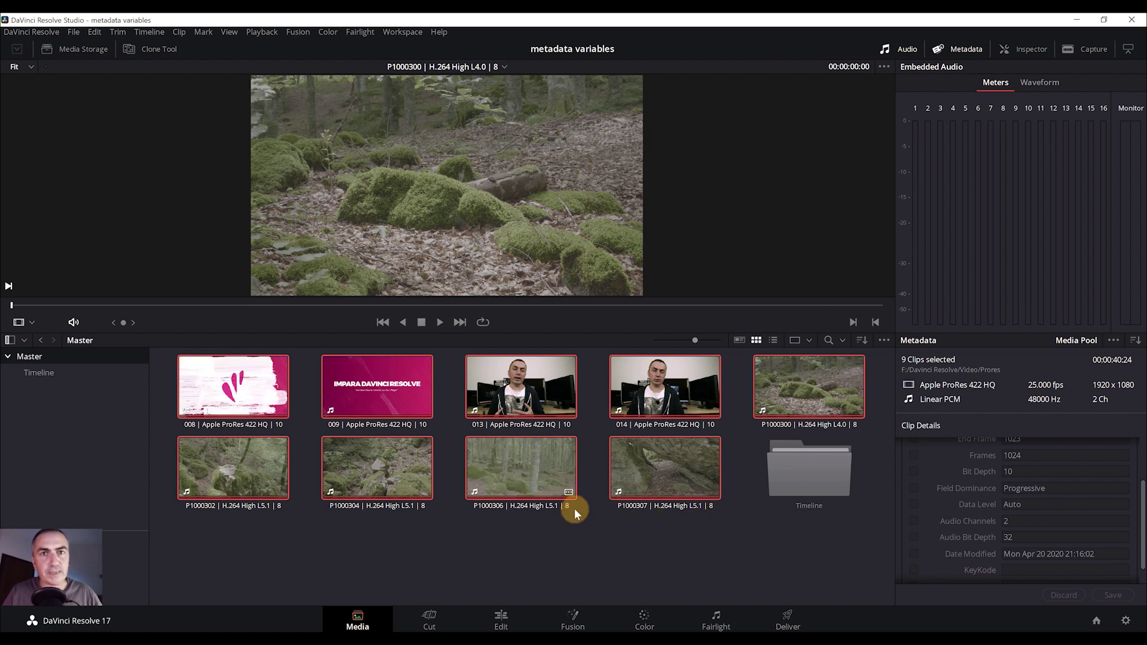
pyautogui.hotkey('ctrl', 'z')
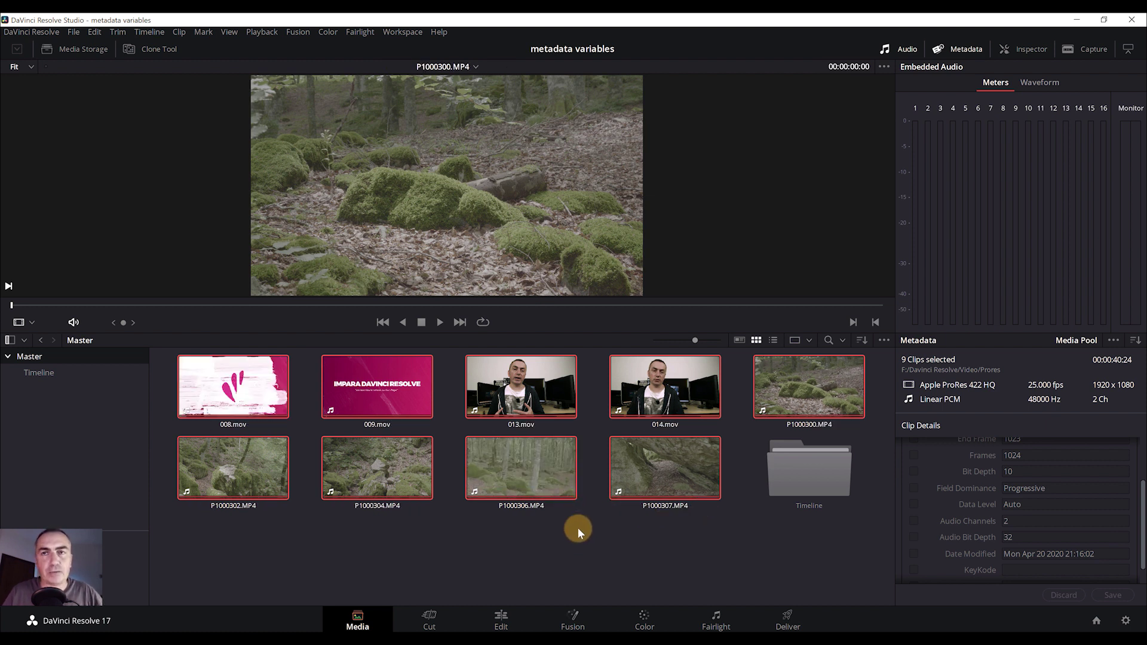
# - Open the Data Burn-In window from the Workspace menu on the Edit page
pyautogui.click(505, 618)
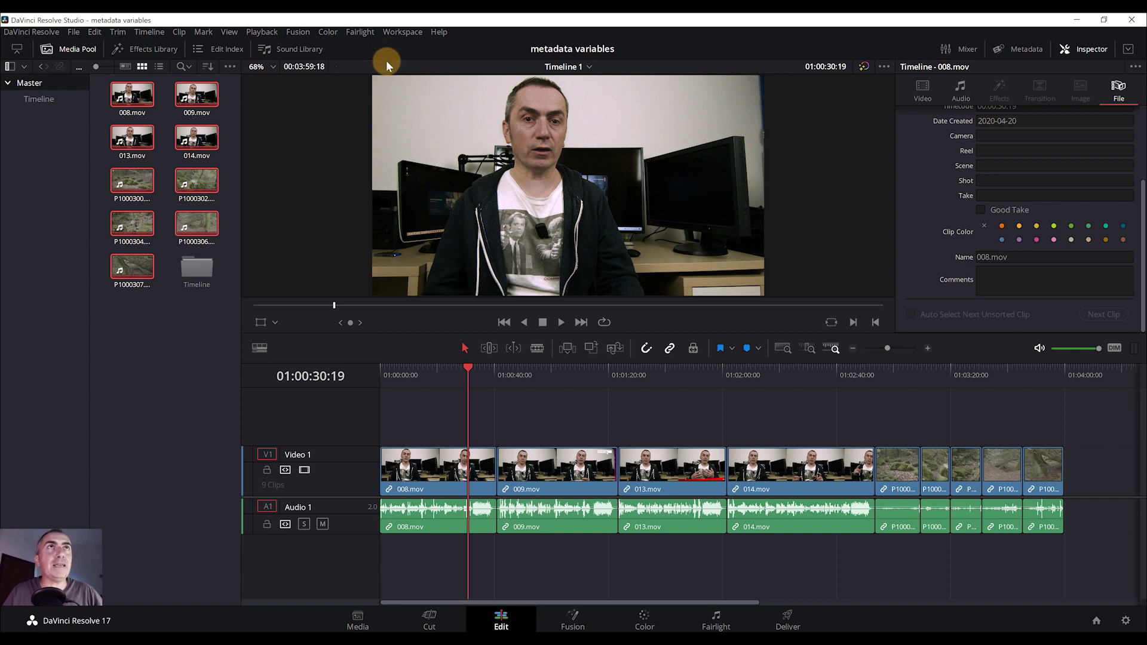
pyautogui.click(388, 32)
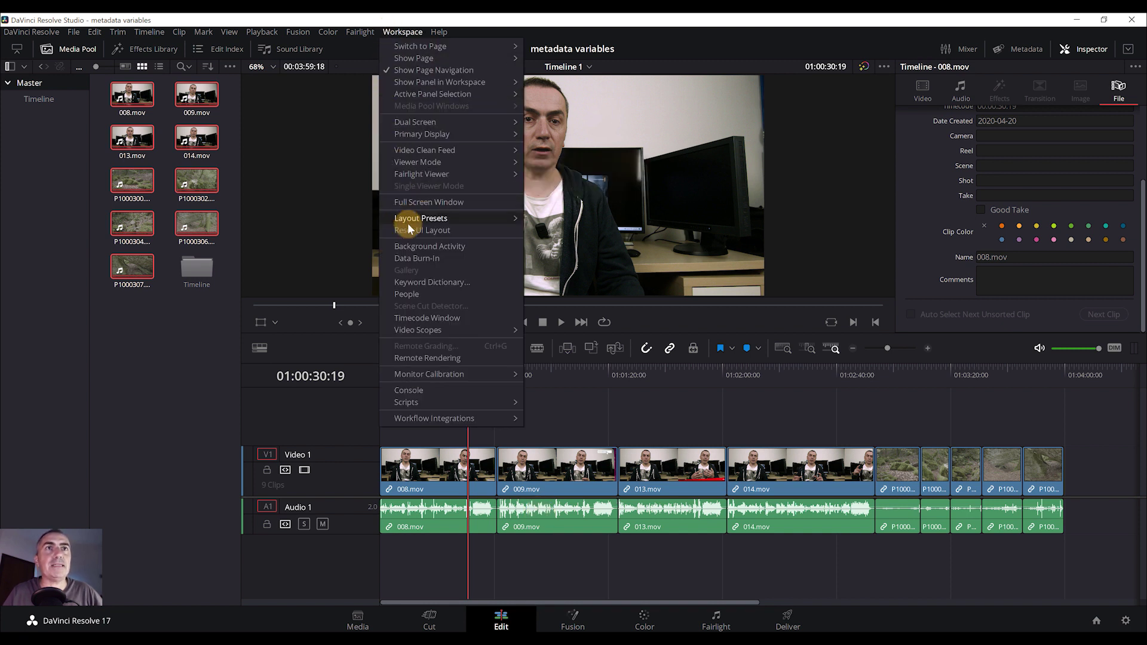
pyautogui.click(417, 261)
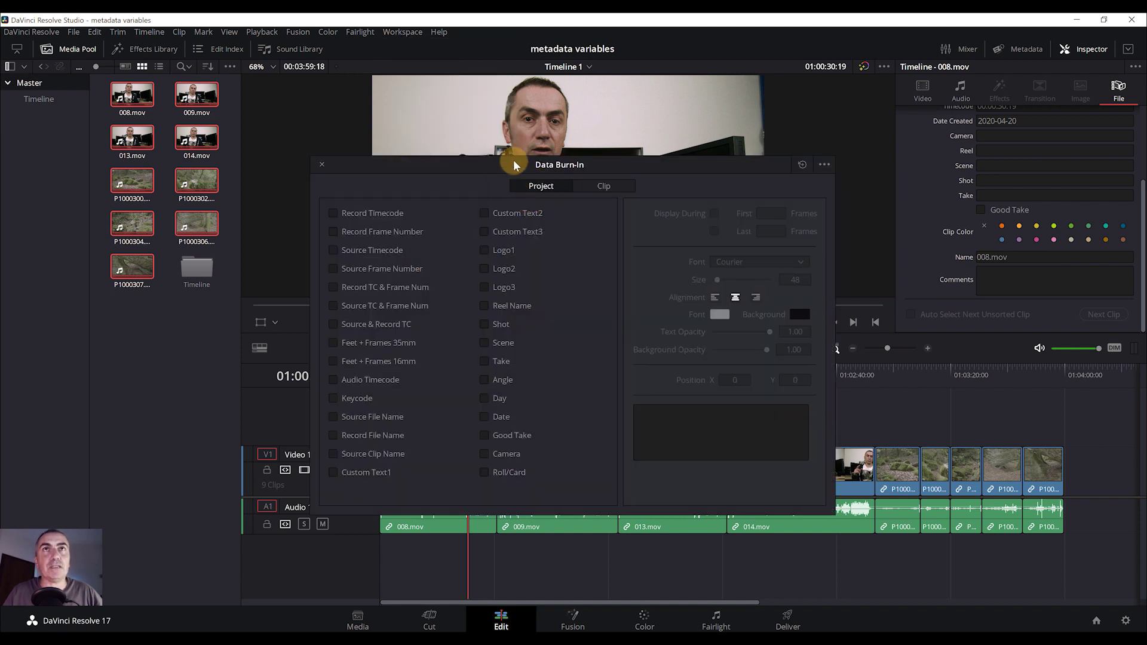
pyautogui.moveTo(514, 160); pyautogui.dragTo(537, 199)
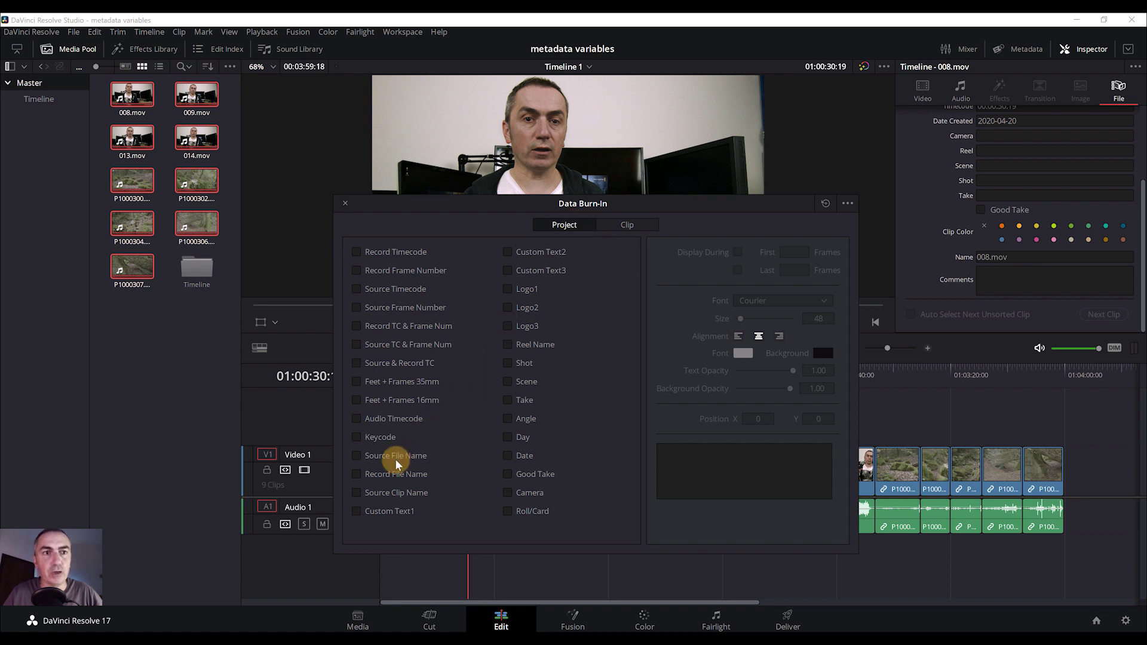
# - Burn in Custom Text1 as Video Codec - Bit Depth, showing 'Apple ProRes 422 HQ - 10'
pyautogui.click(357, 511)
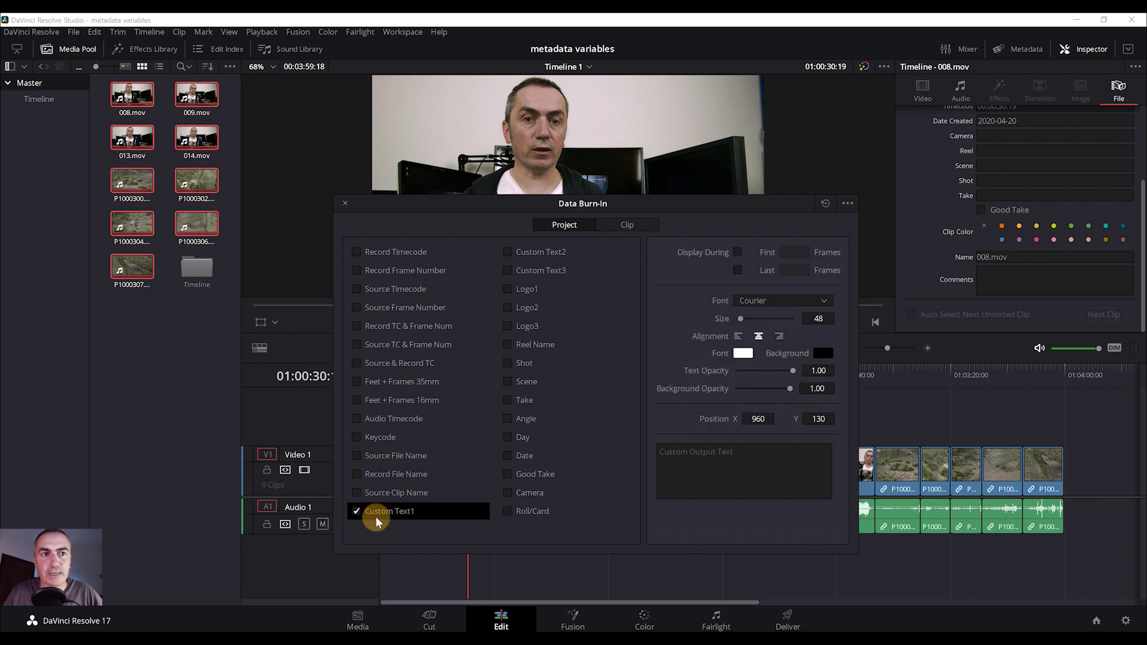
pyautogui.click(693, 452)
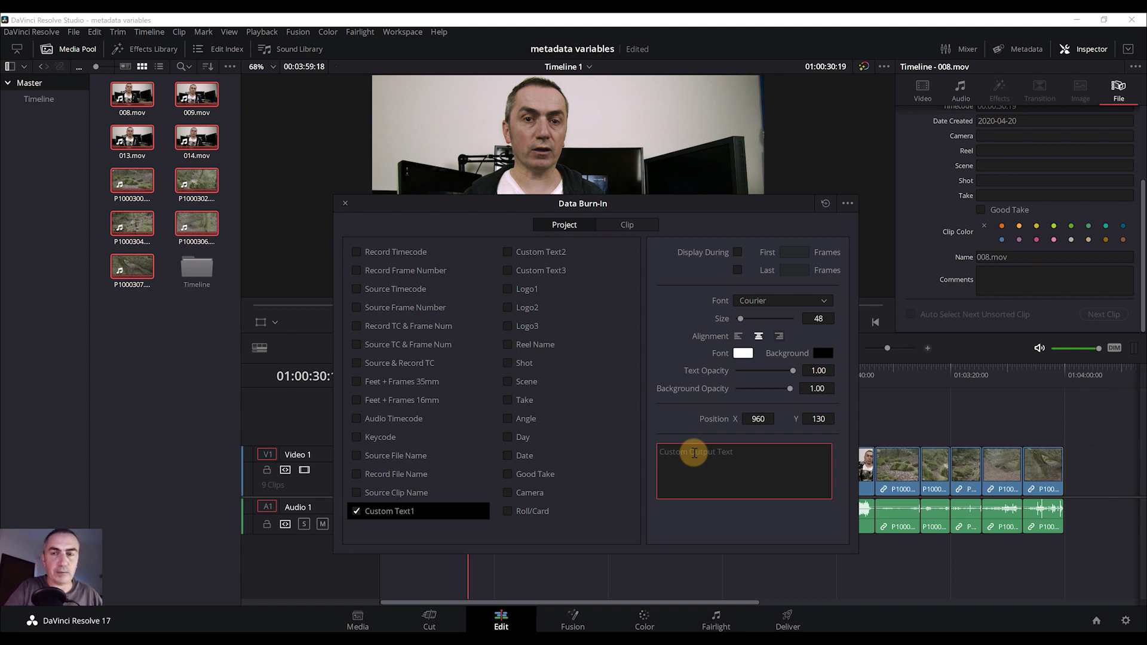
pyautogui.write('%')
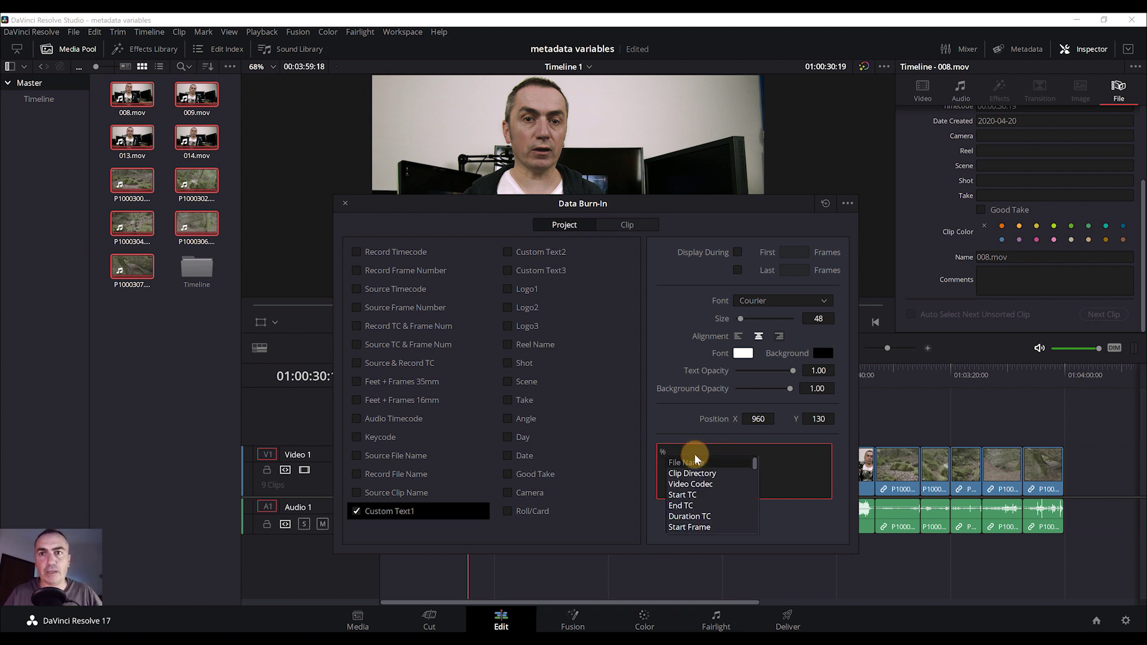
pyautogui.click(690, 484)
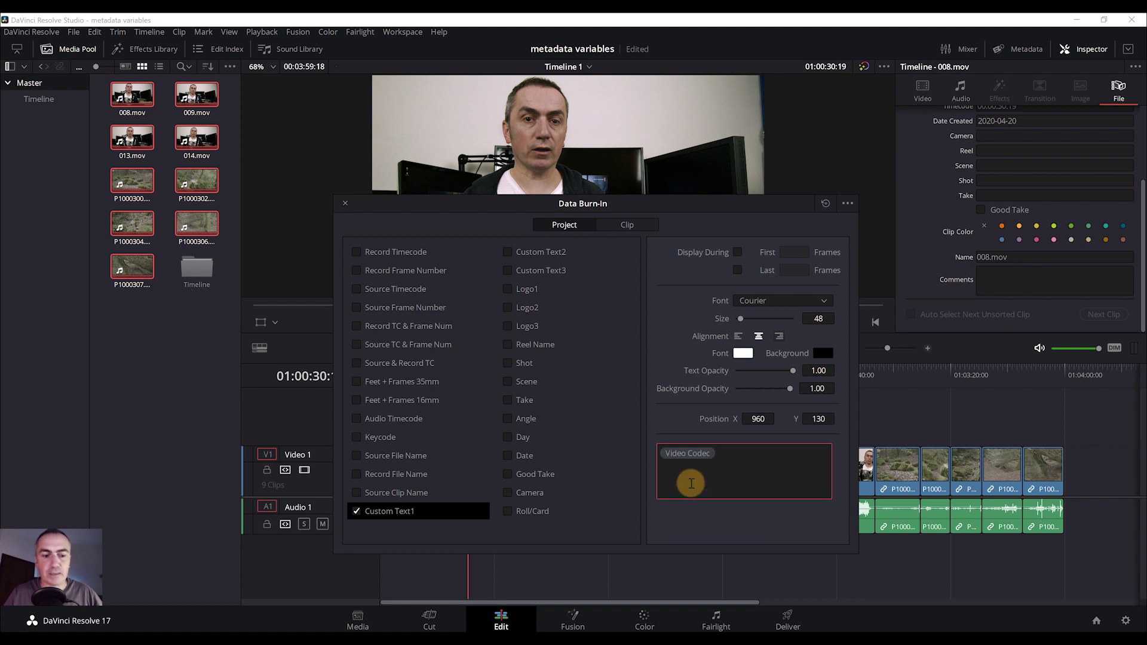
pyautogui.write('.')
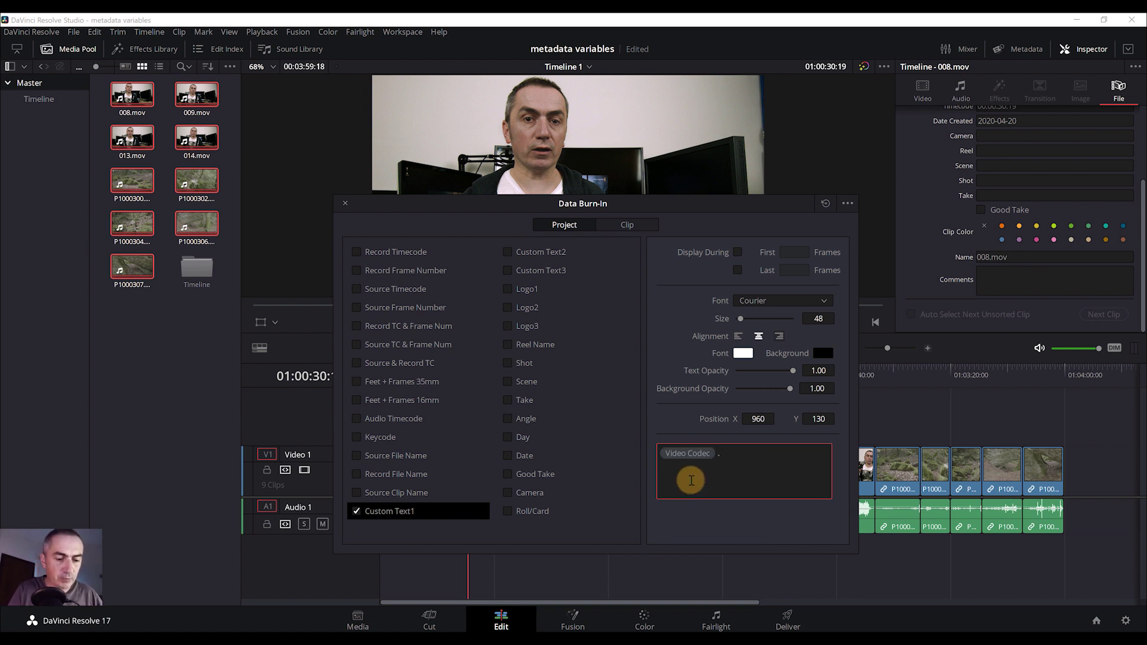
pyautogui.write(' %')
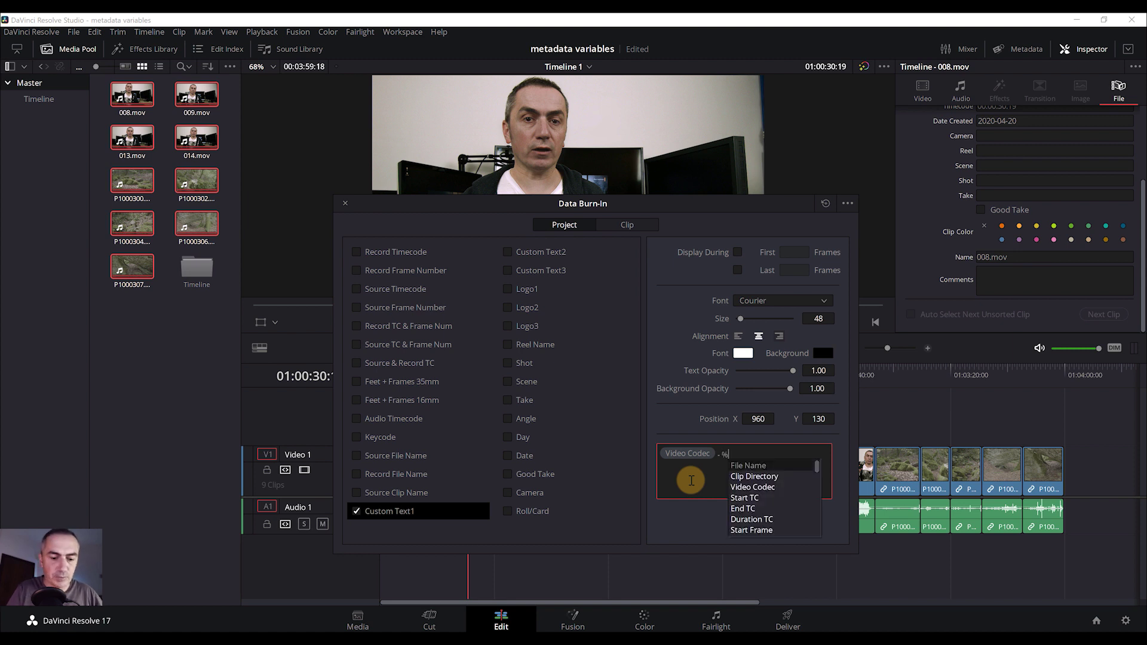
pyautogui.write('bit')
pyautogui.click(757, 465)
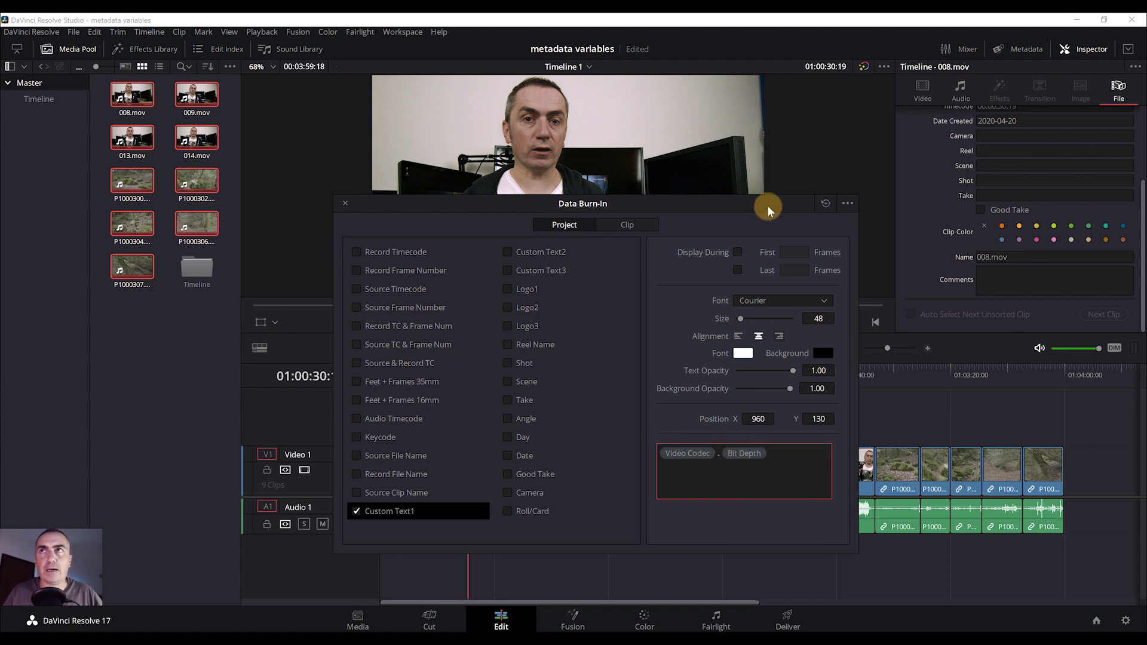
pyautogui.click(347, 202)
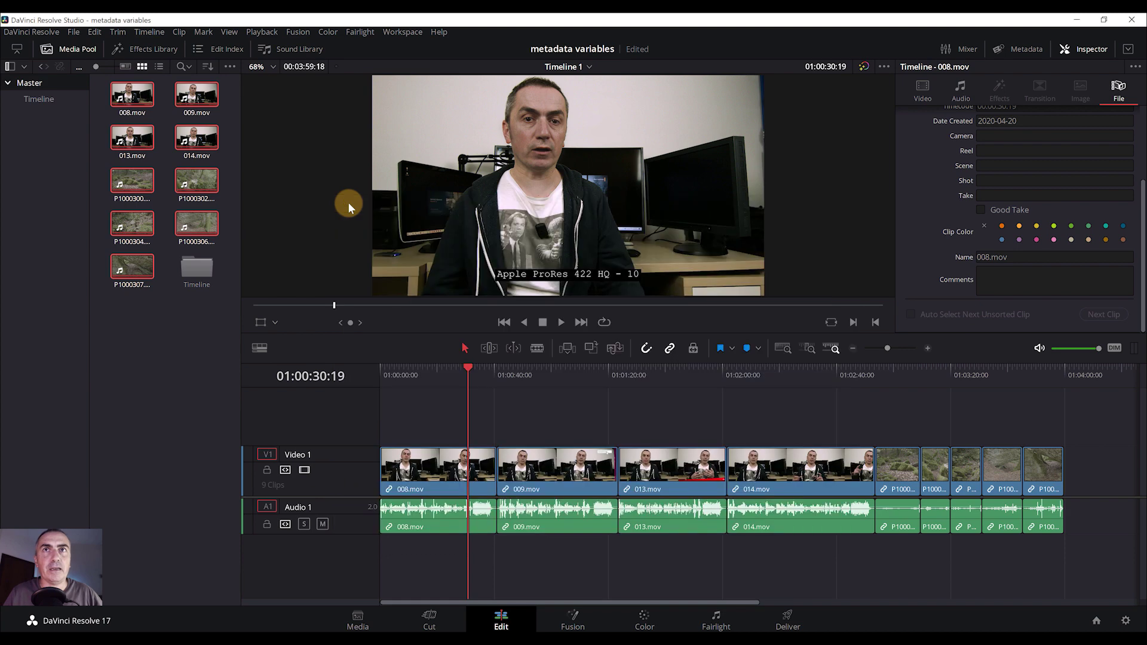
pyautogui.moveTo(529, 371); pyautogui.dragTo(797, 428)
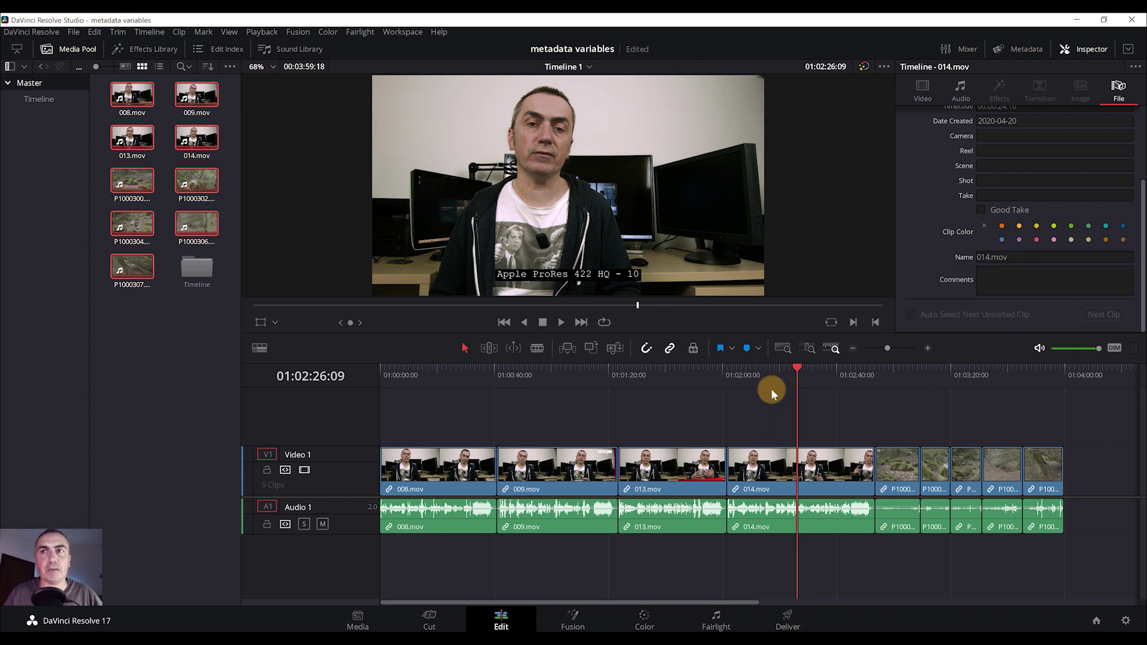
# - Move to forest clip P1000304.MP4 and switch off the Custom Text1 burn-in
pyautogui.click(980, 384)
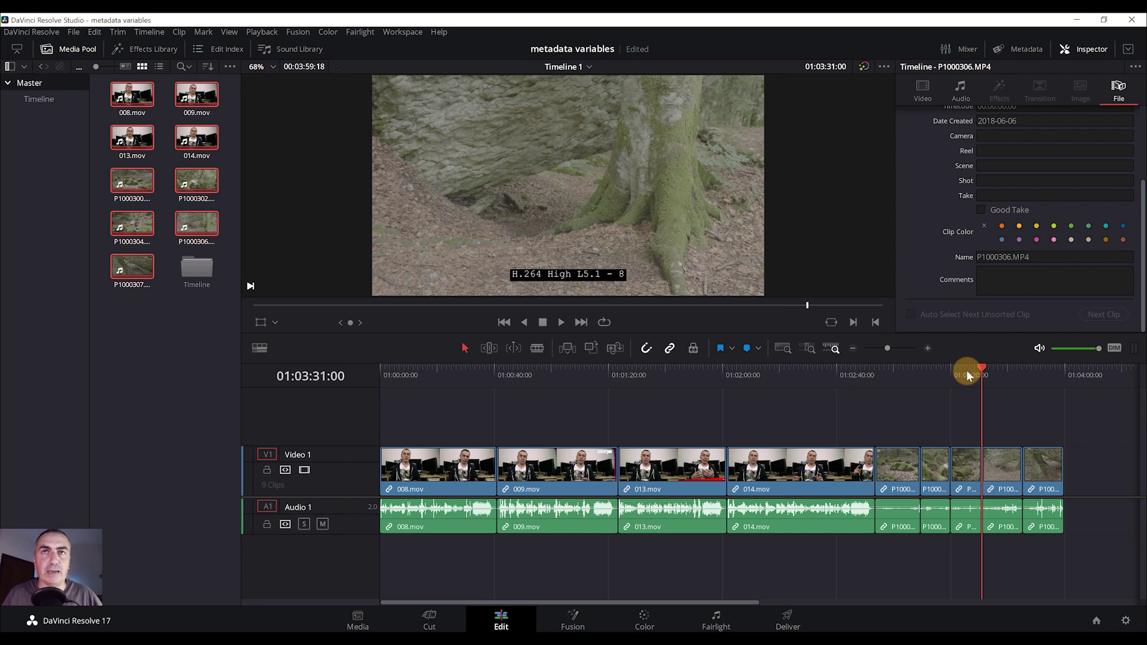
pyautogui.moveTo(967, 375); pyautogui.dragTo(951, 375)
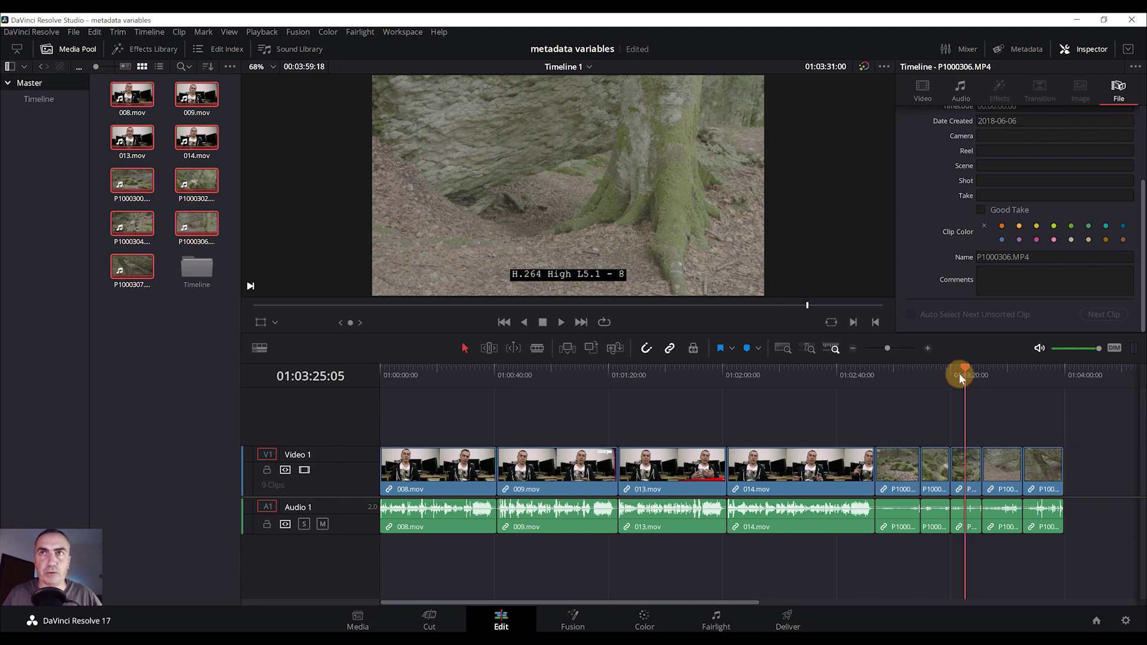
pyautogui.click(402, 33)
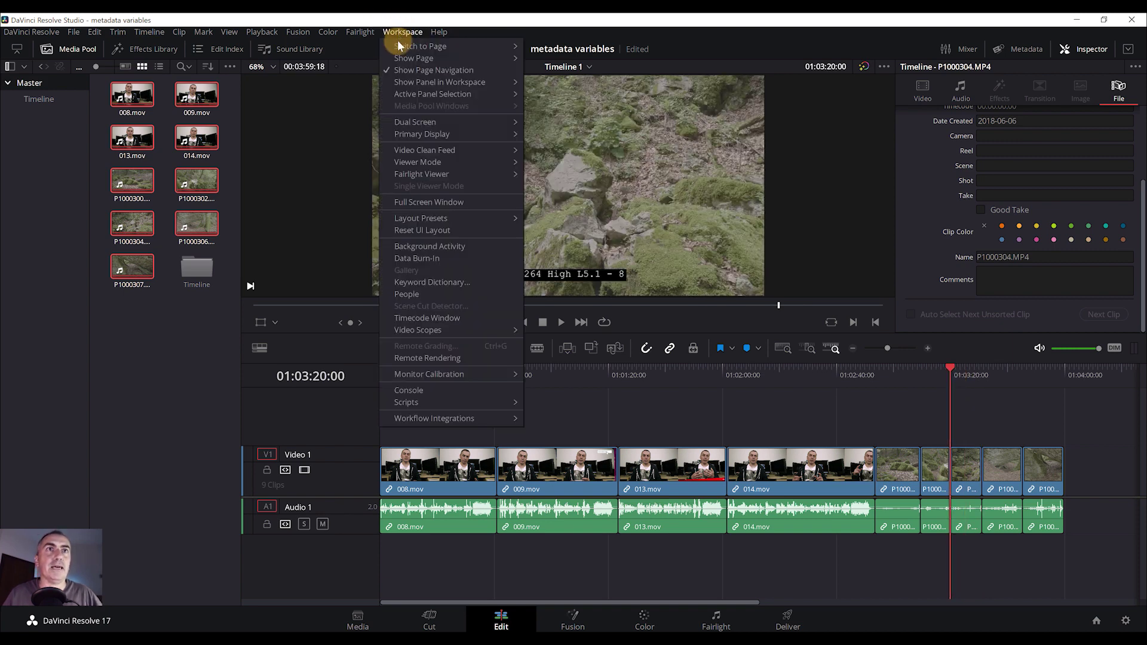
pyautogui.click(424, 257)
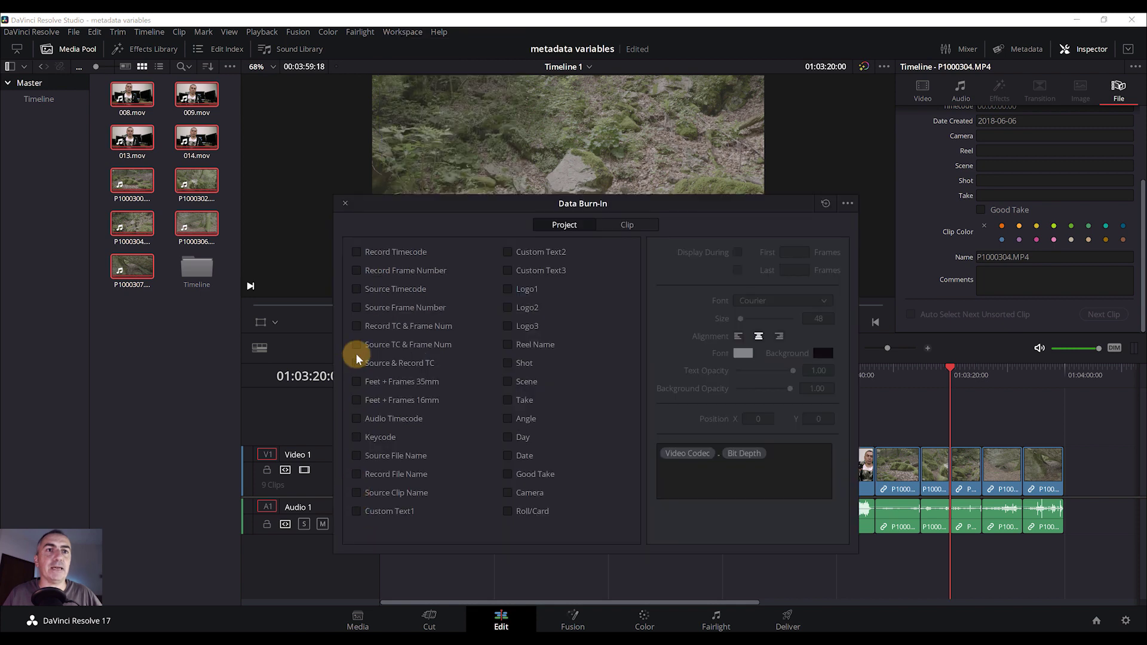
pyautogui.click(344, 204)
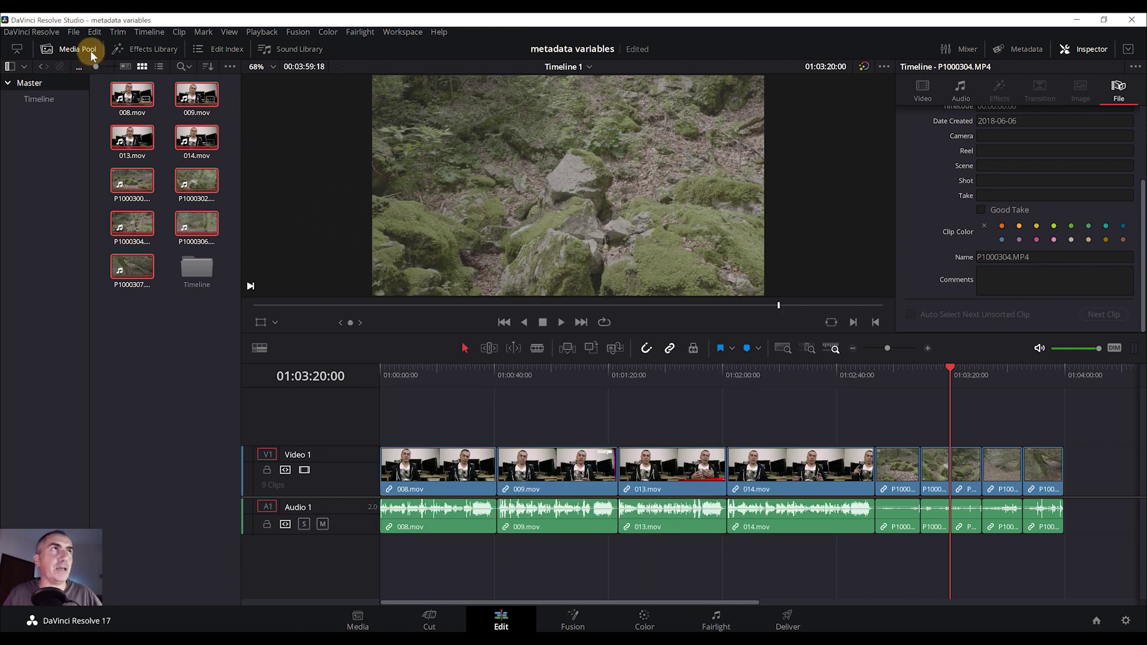
pyautogui.click(78, 34)
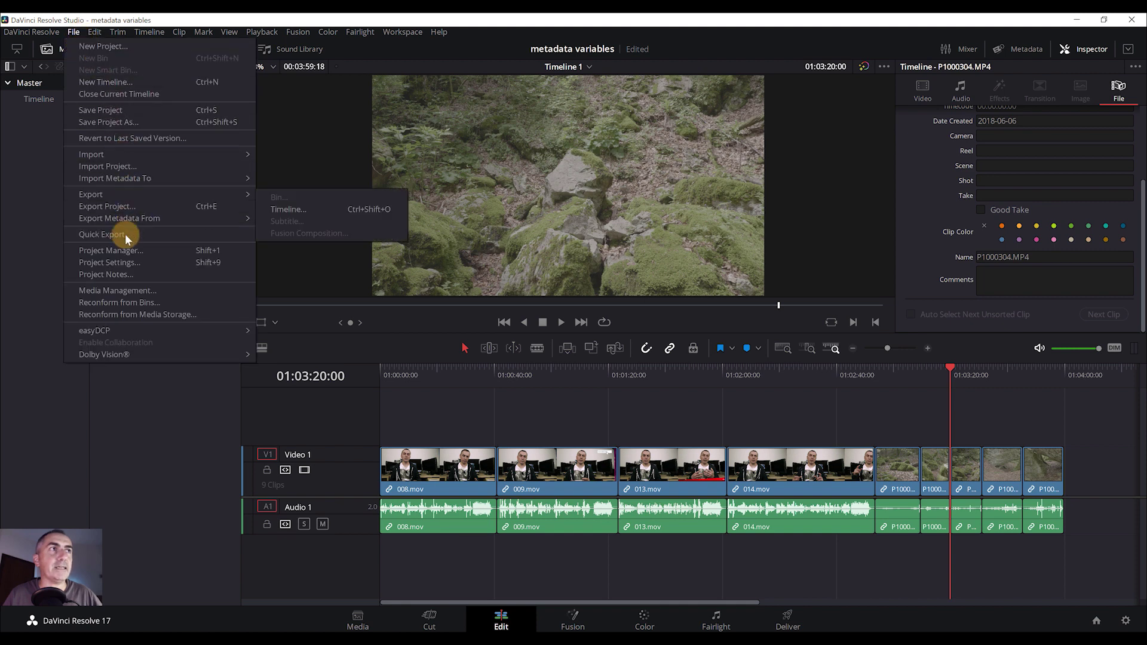
# - In Project Settings General Options, turn on automatic gallery still labels using custom tags
pyautogui.click(124, 251)
pyautogui.click(362, 198)
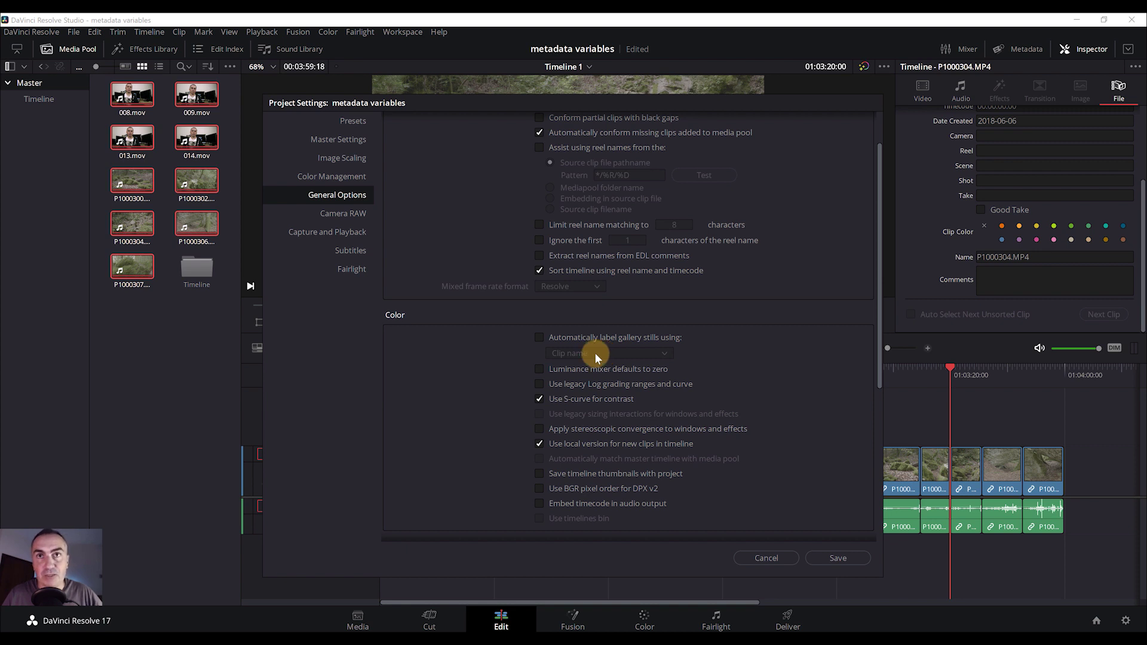
pyautogui.click(540, 338)
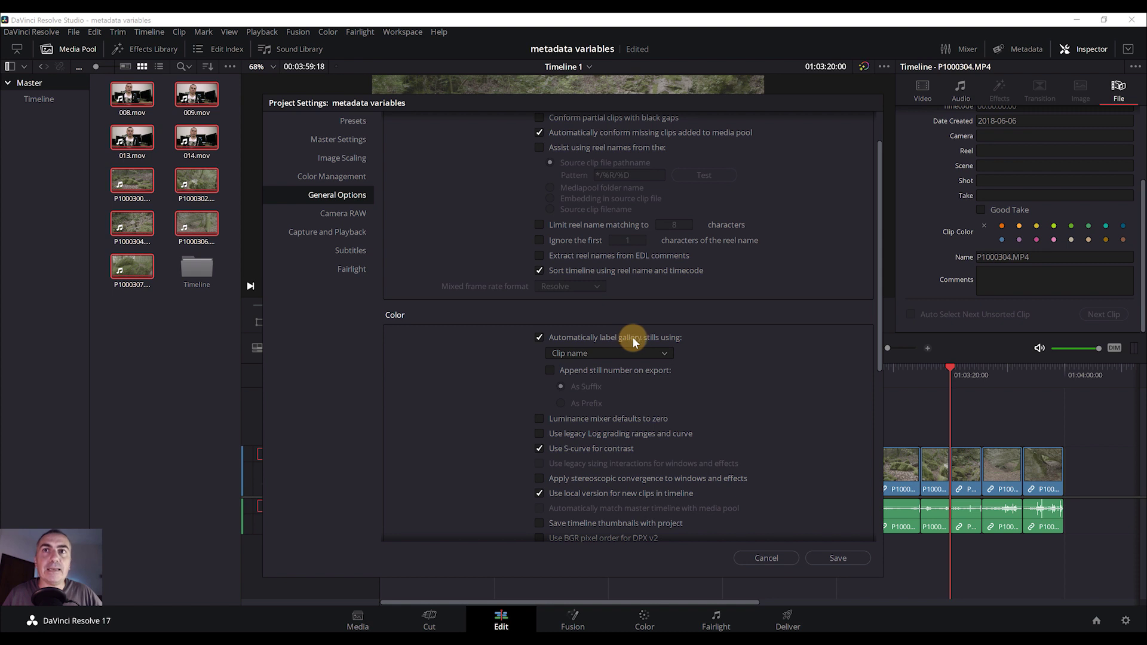
pyautogui.click(604, 355)
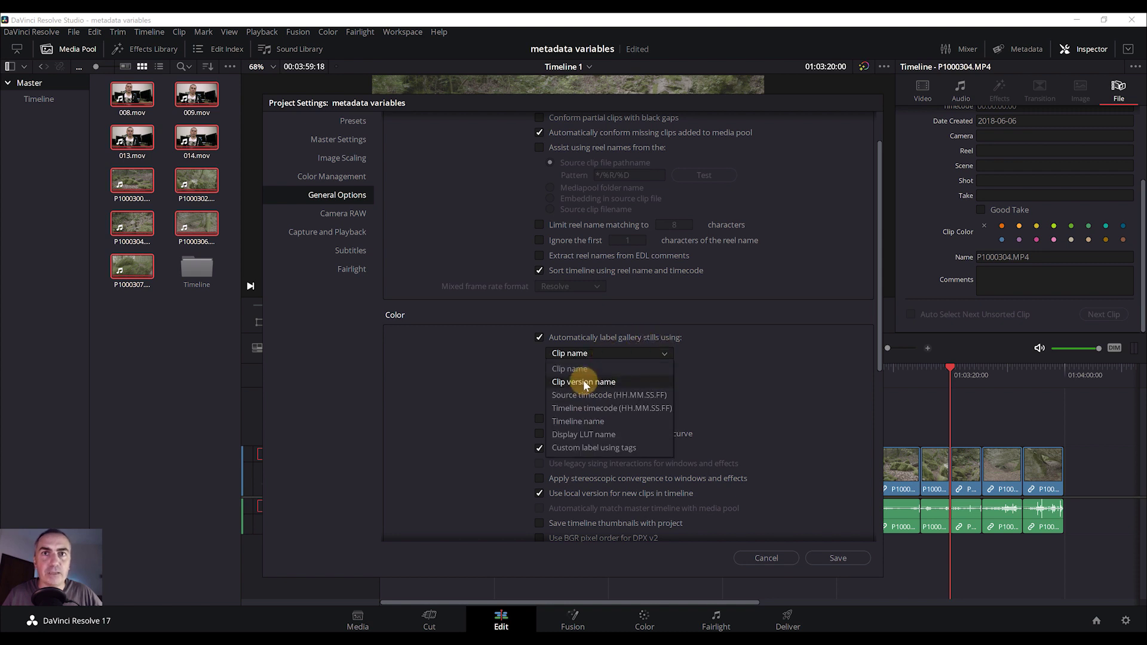
pyautogui.click(587, 449)
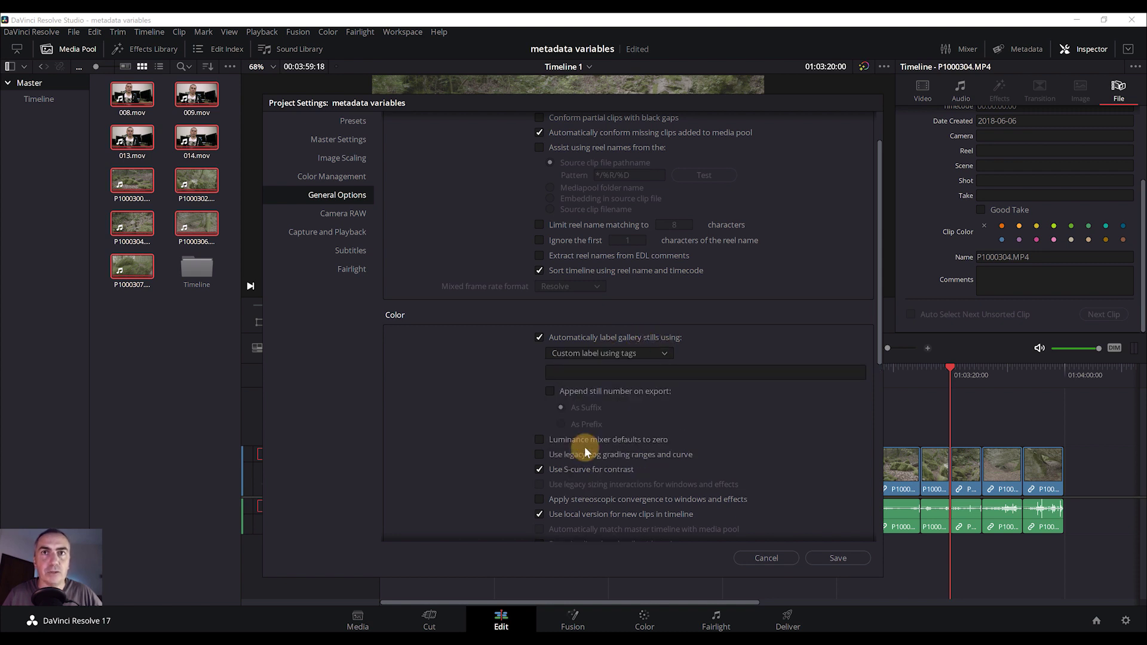
# - Set the still label to Video Codec - Bit Rate tags and save the project settings
pyautogui.click(586, 373)
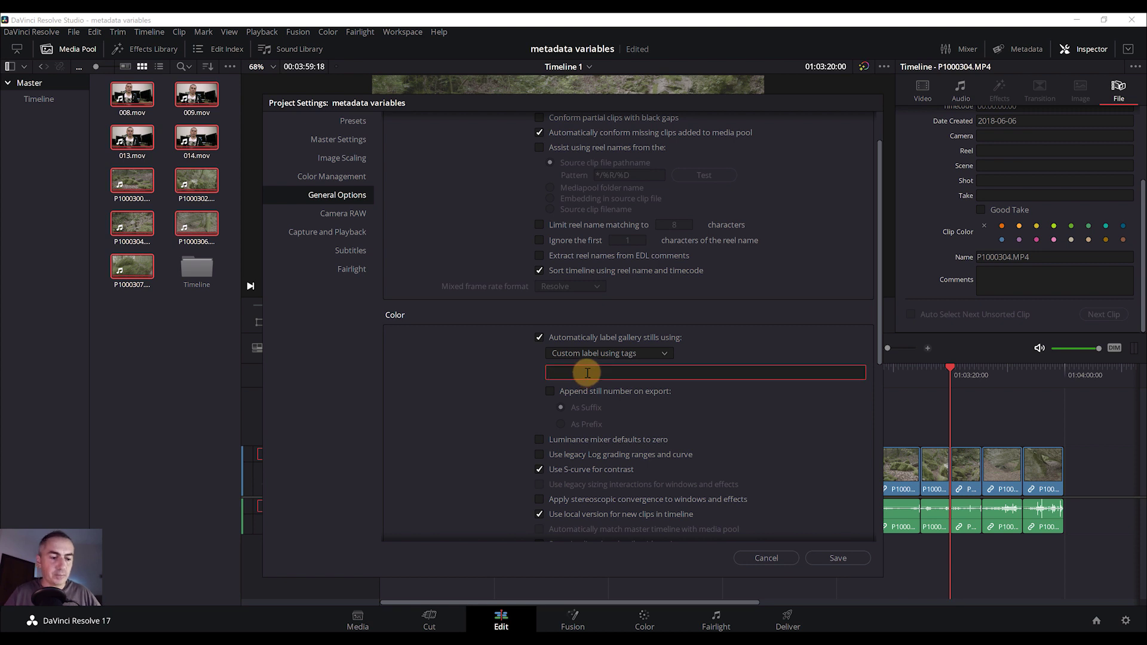
pyautogui.write('%')
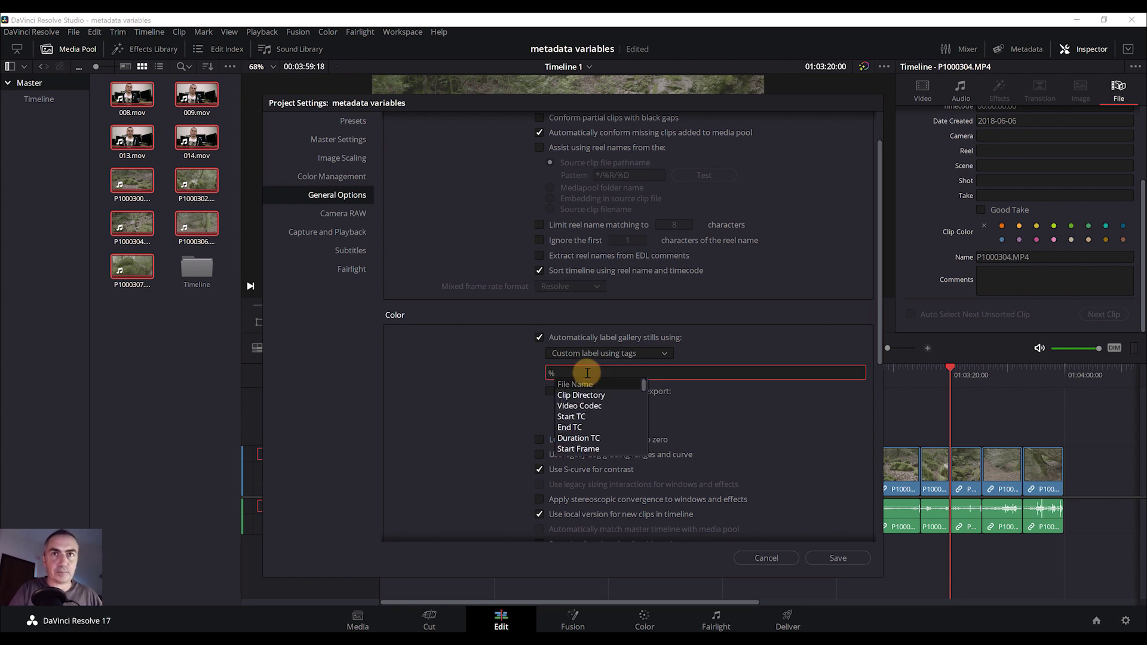
pyautogui.write('v')
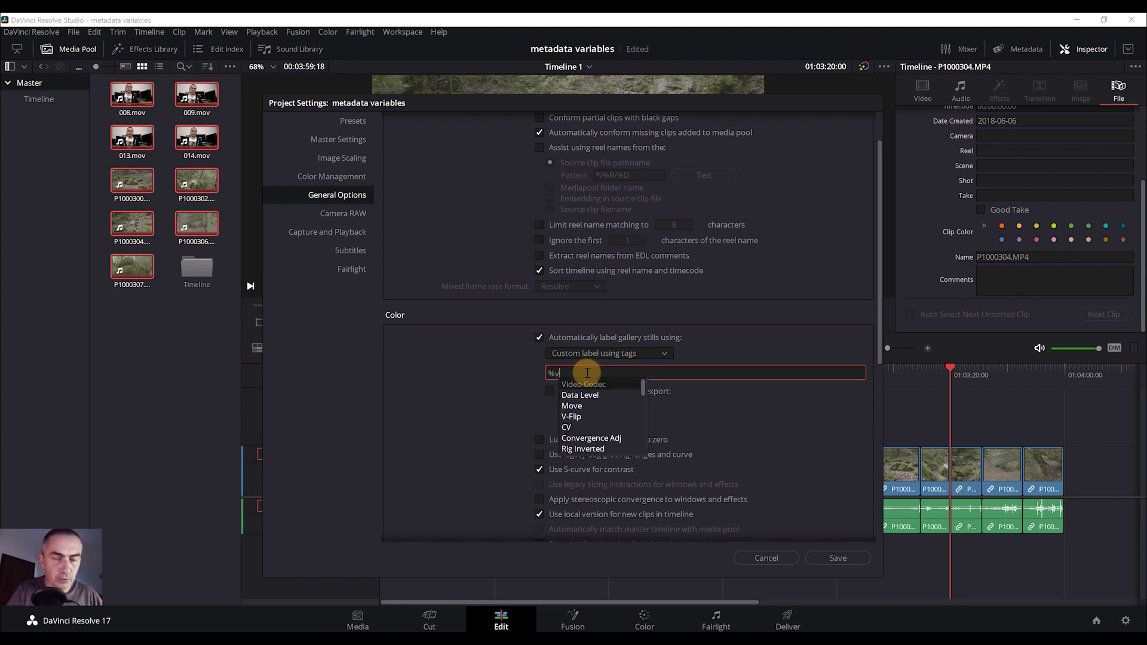
pyautogui.write('ideocode')
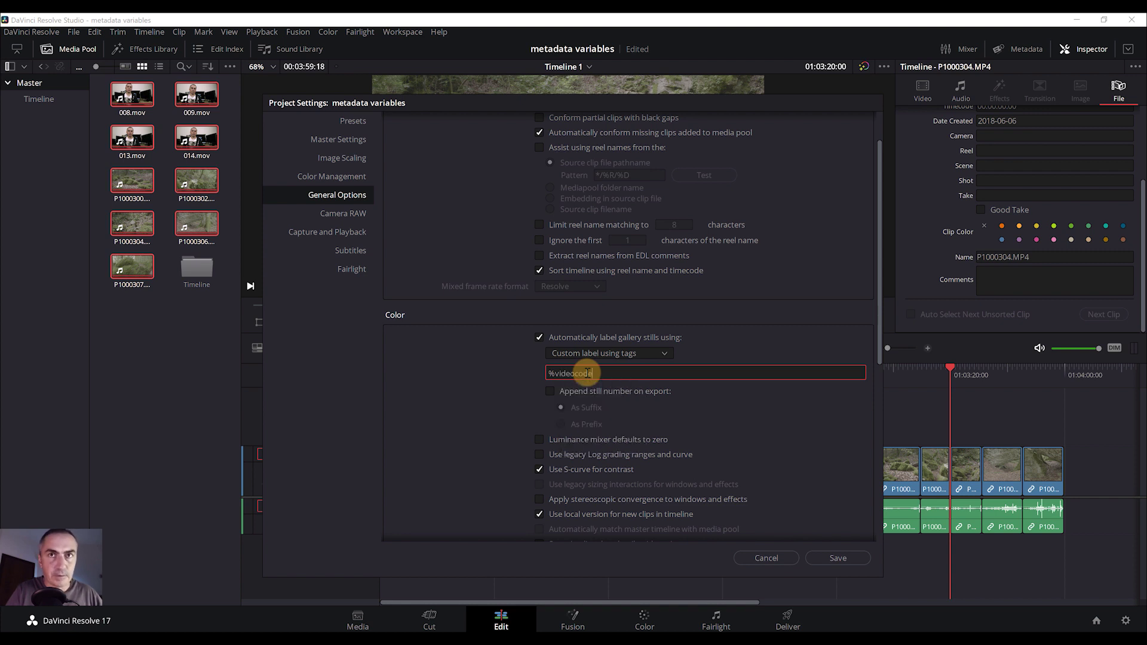
pyautogui.write('c')
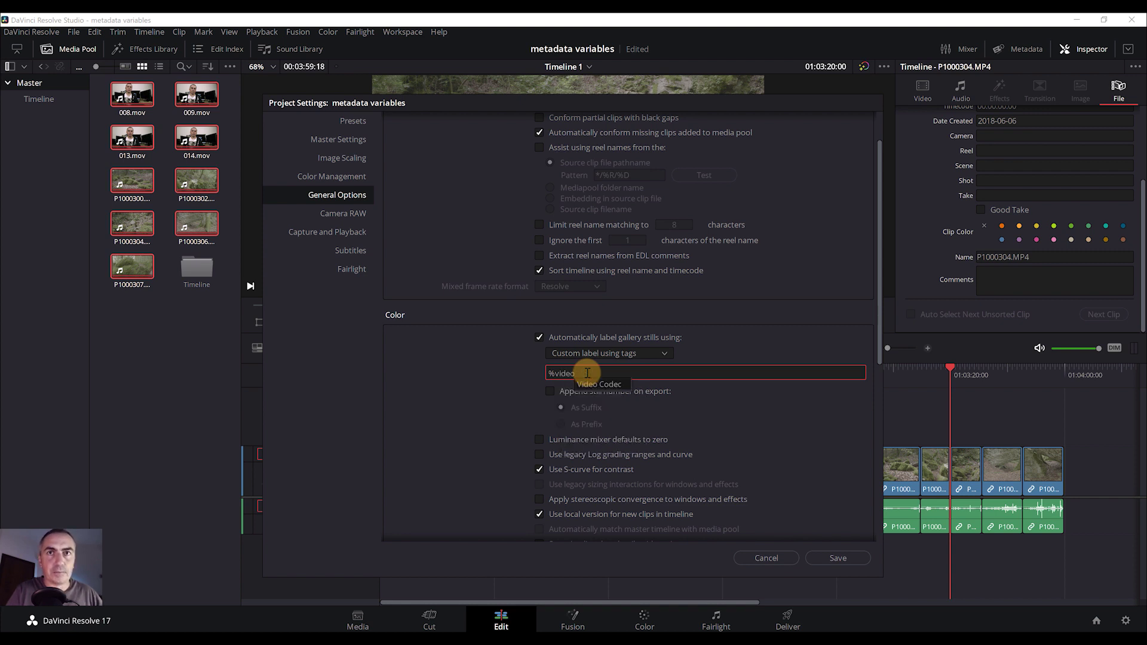
pyautogui.click(587, 386)
pyautogui.write('-')
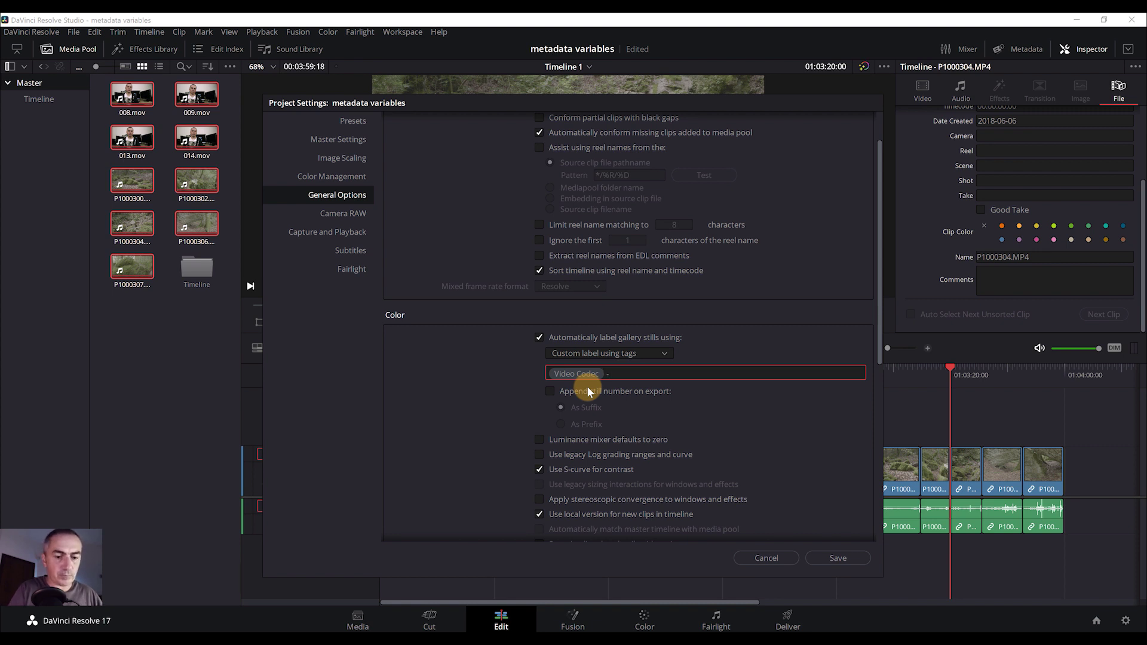
pyautogui.write(' %bit')
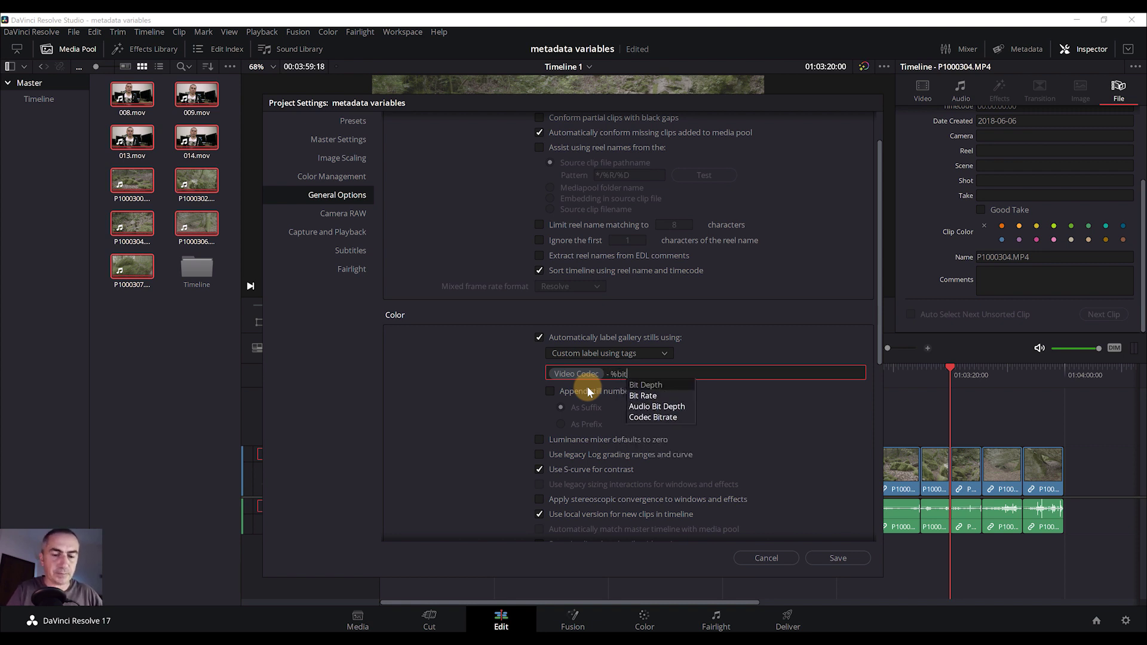
pyautogui.click(645, 397)
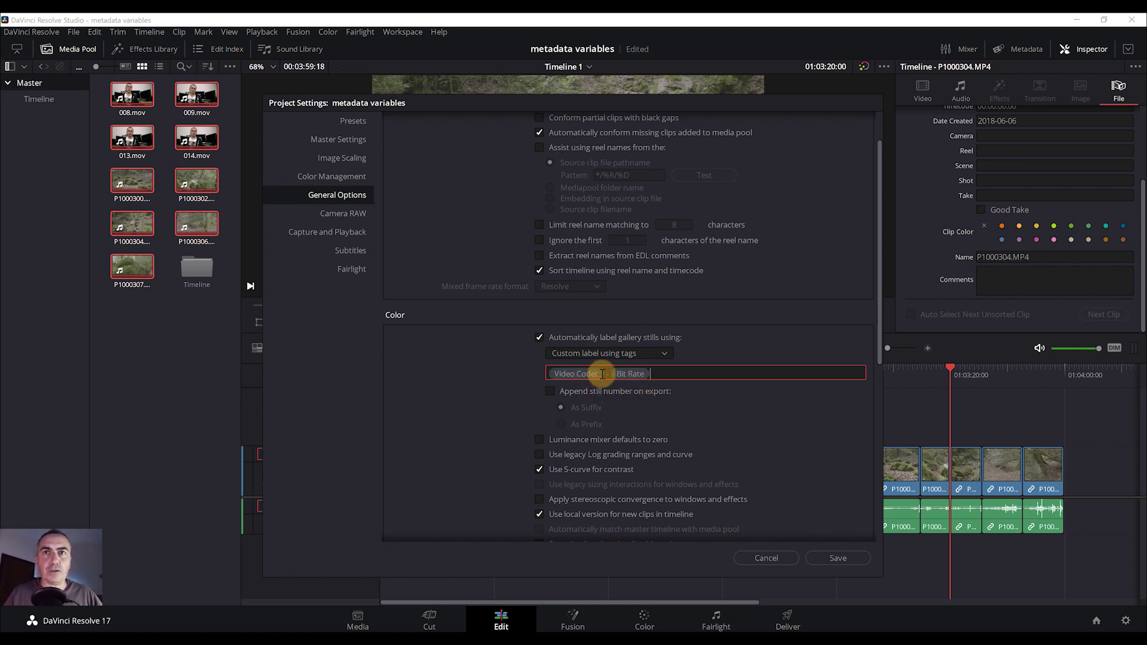
pyautogui.click(830, 557)
# - On the Color page, lower gain to 0.76 and raise saturation to 55.20
pyautogui.click(638, 618)
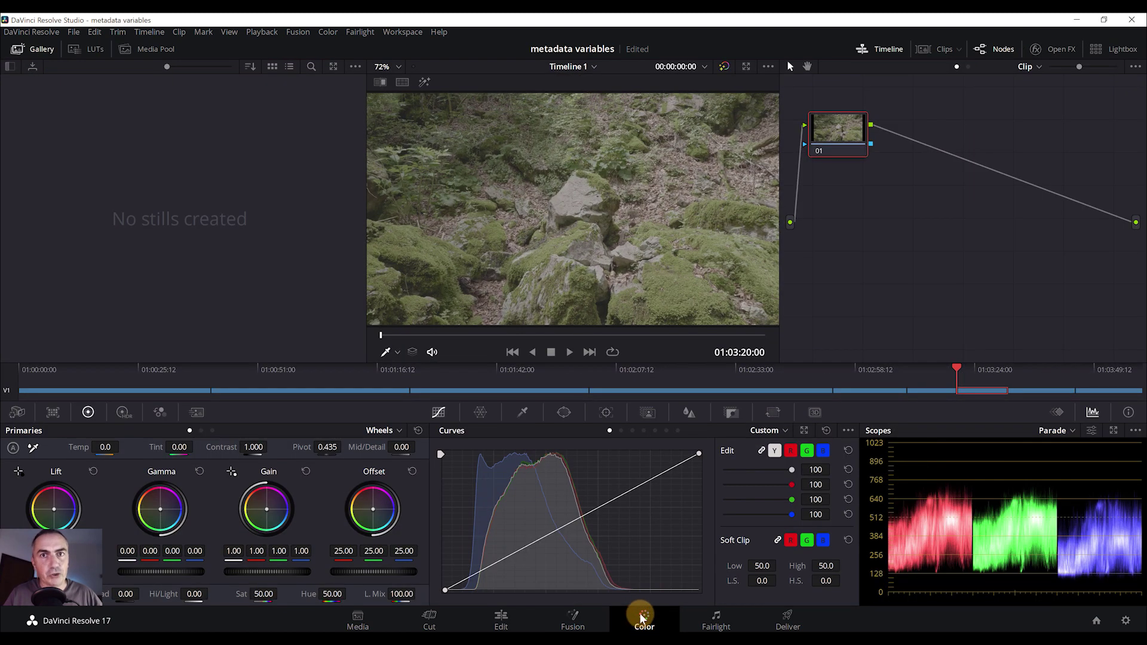
pyautogui.moveTo(274, 572); pyautogui.dragTo(156, 569)
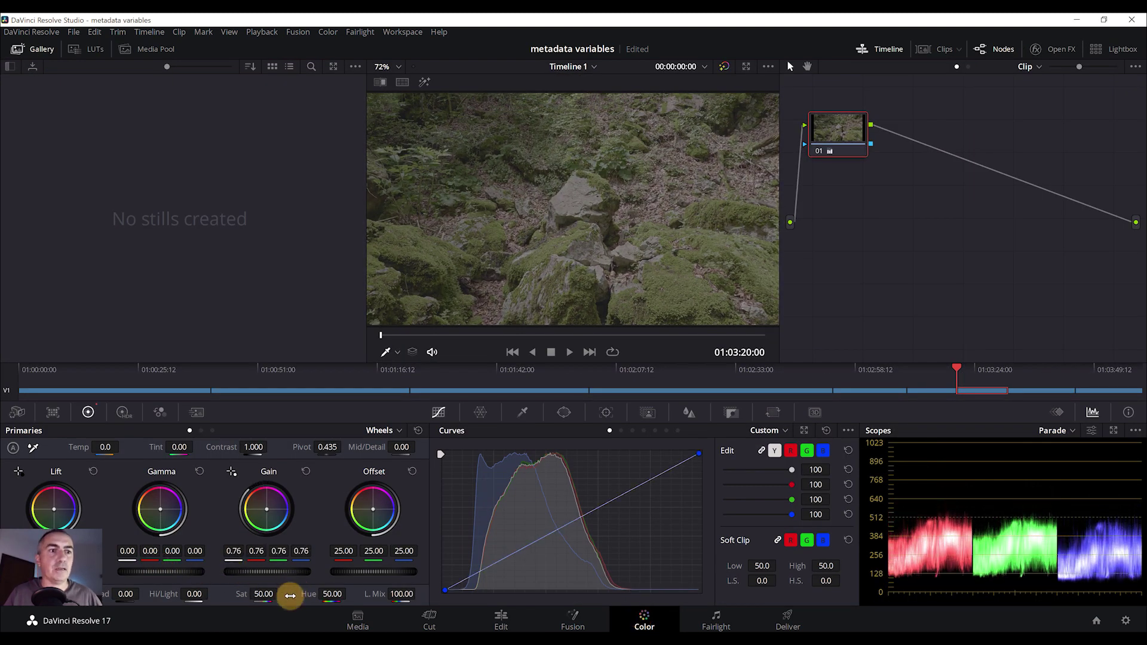
pyautogui.moveTo(266, 594); pyautogui.dragTo(282, 595)
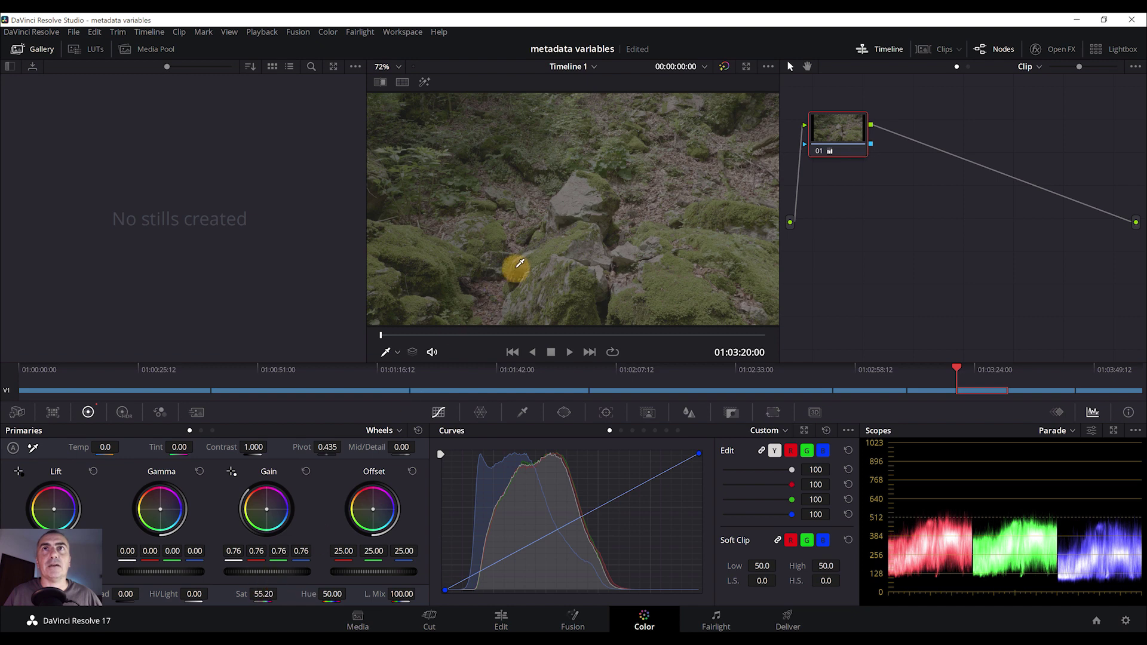
# - Grab a gallery still labelled 'H.264 High L5.1 -' and return to the Media page
pyautogui.rightClick(548, 235)
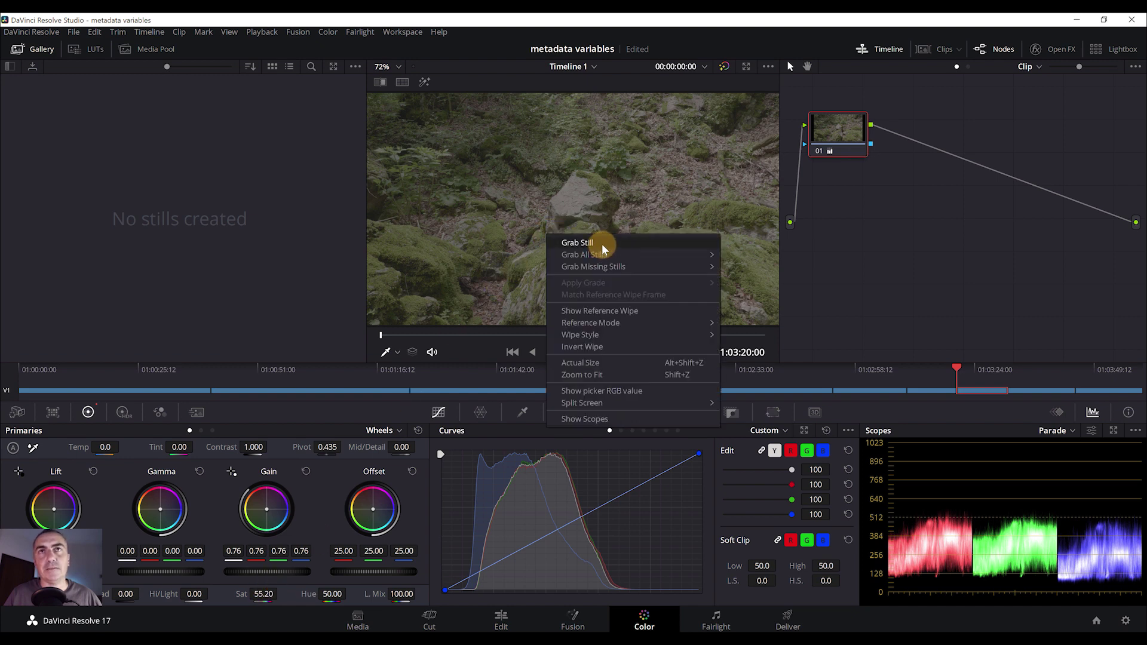
pyautogui.click(602, 243)
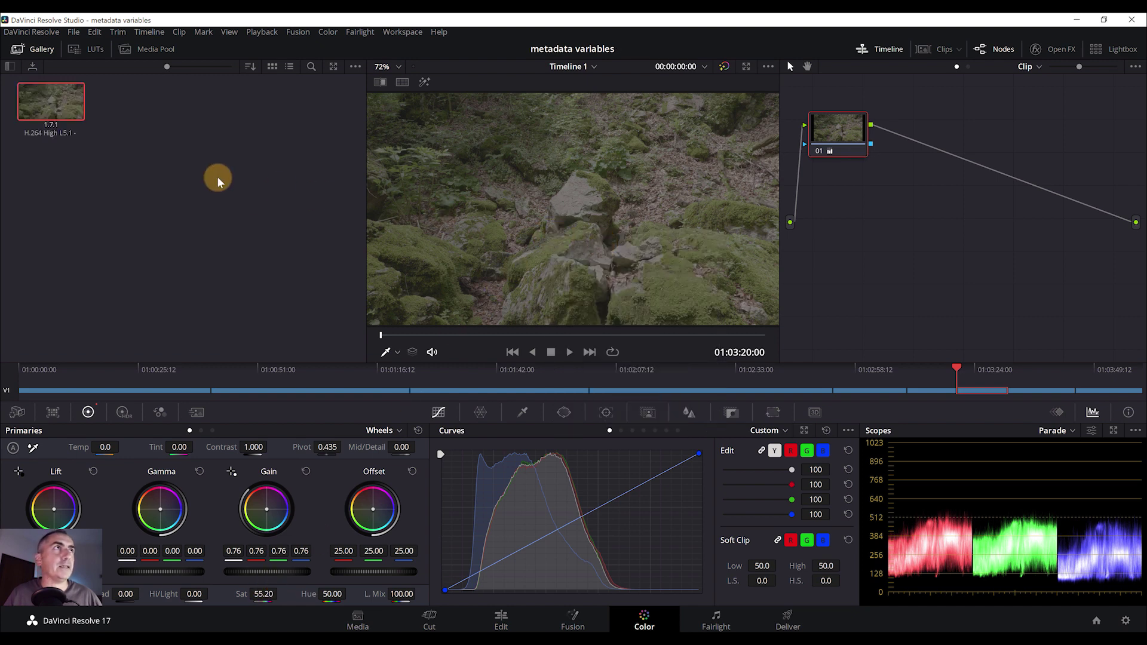
pyautogui.scroll(2, 76, 115)
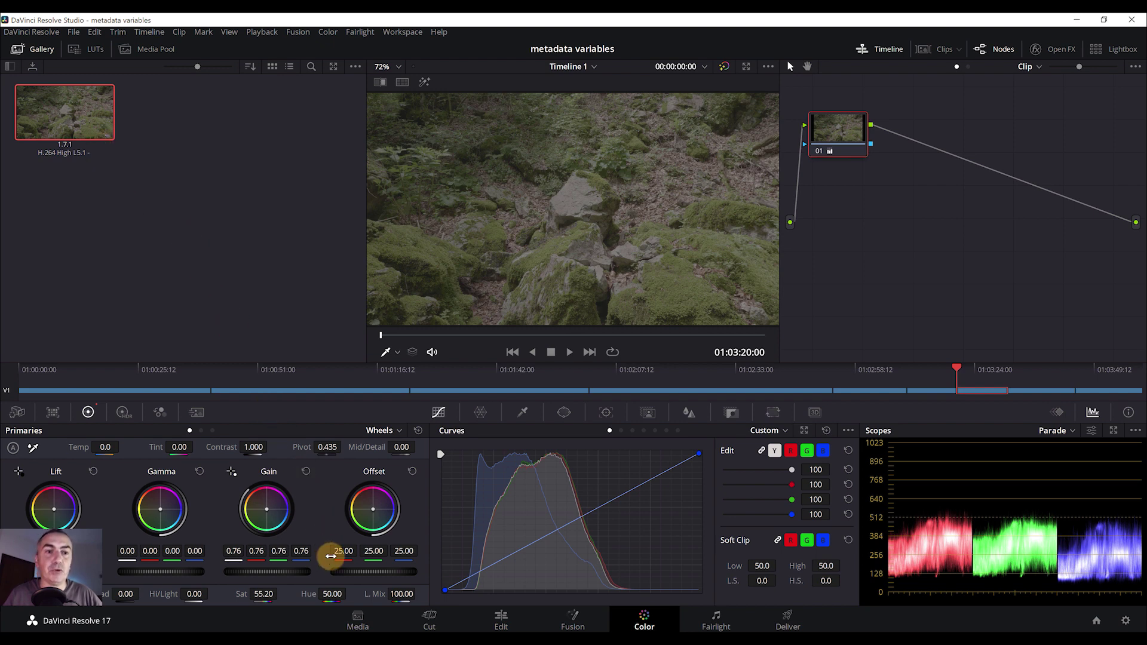
pyautogui.click(358, 621)
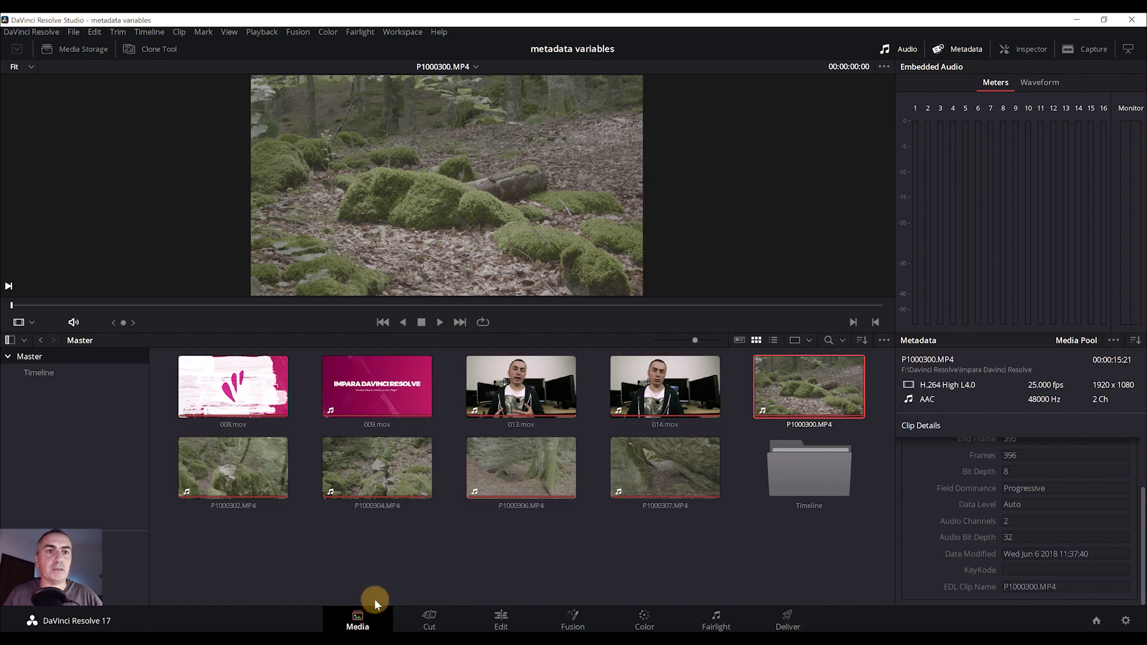
# - Select clip P1000304 to view its metadata
pyautogui.click(380, 468)
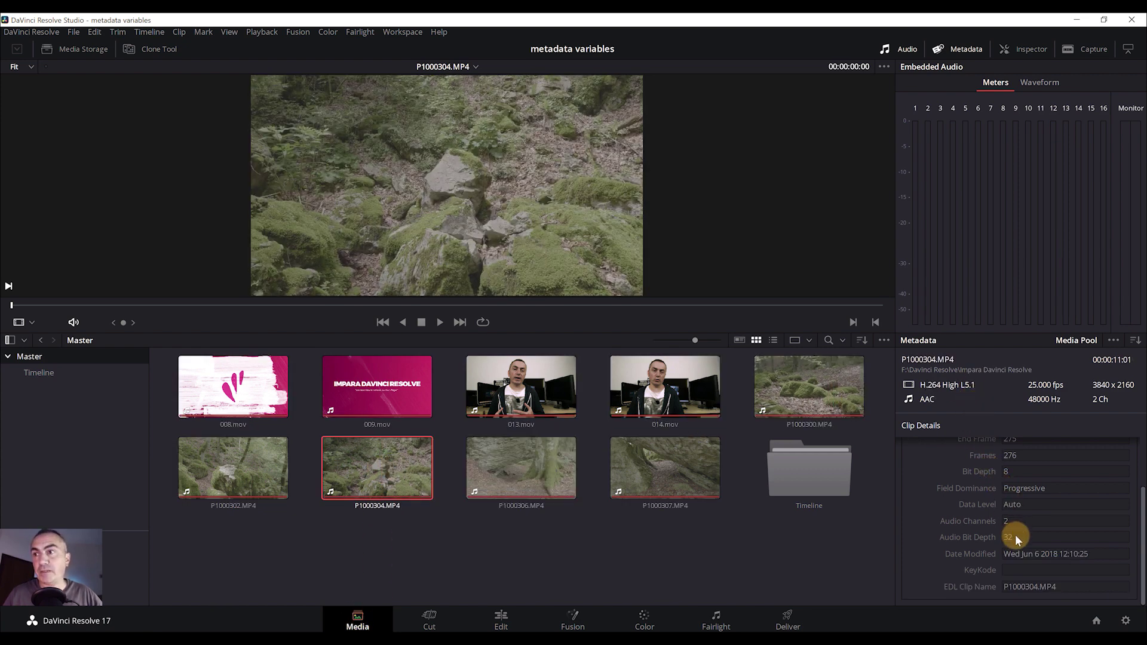
pyautogui.scroll(3, 1034, 532)
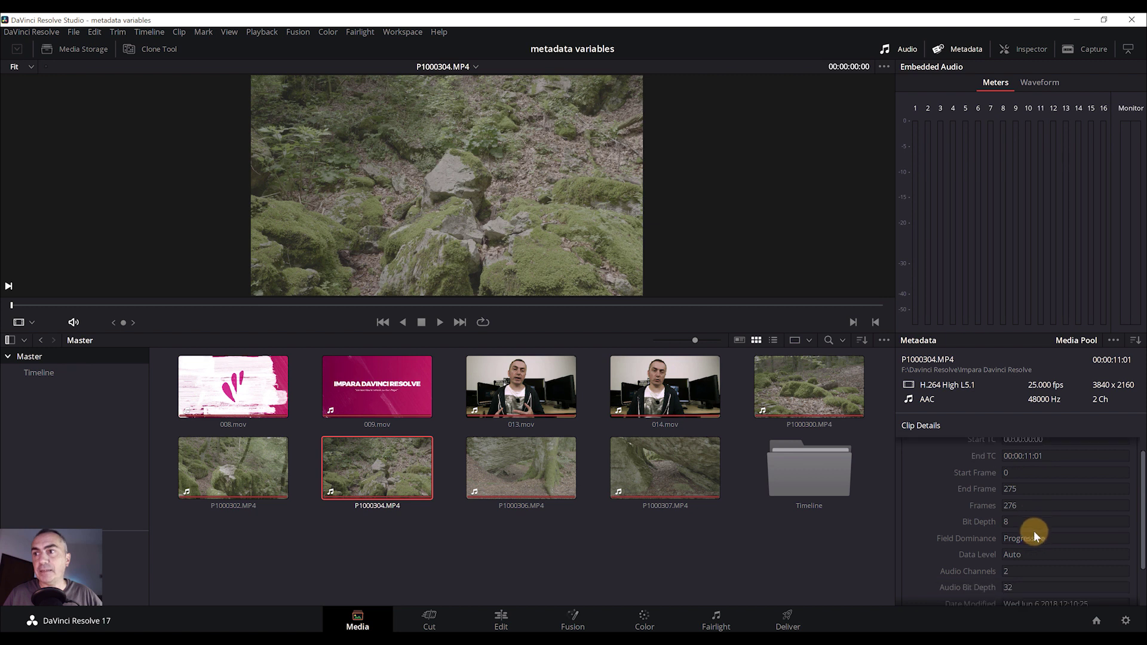
pyautogui.scroll(-10, 1034, 530)
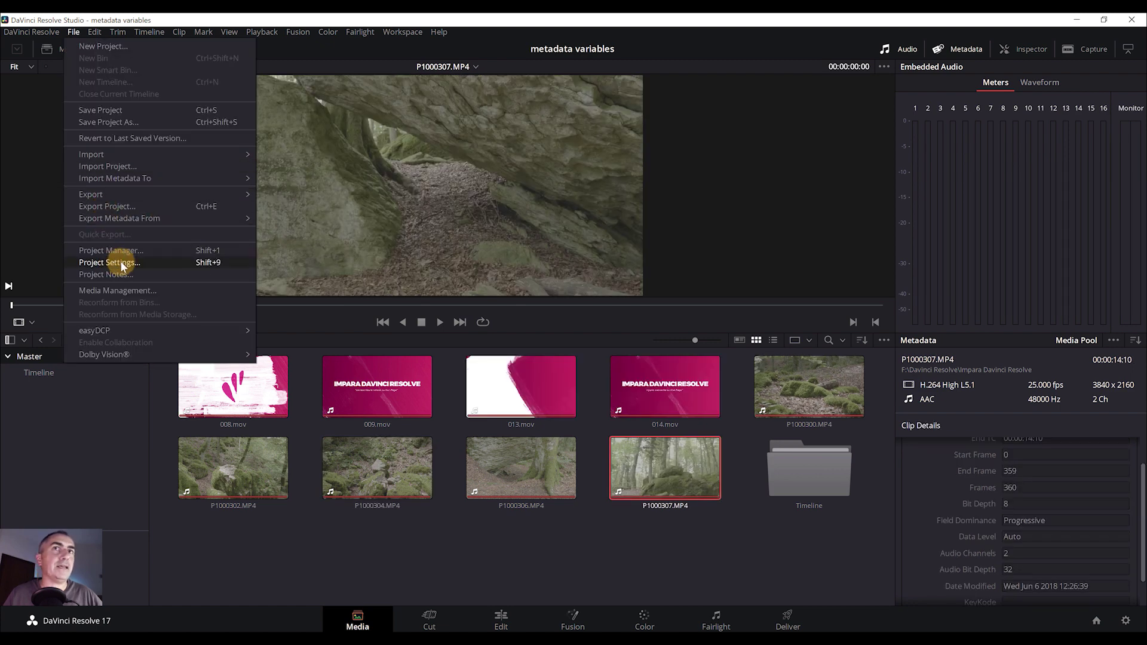
# - In Project Settings, replace the Bit Rate still-label tag with %Audio Channels and save
pyautogui.click(122, 263)
pyautogui.click(664, 372)
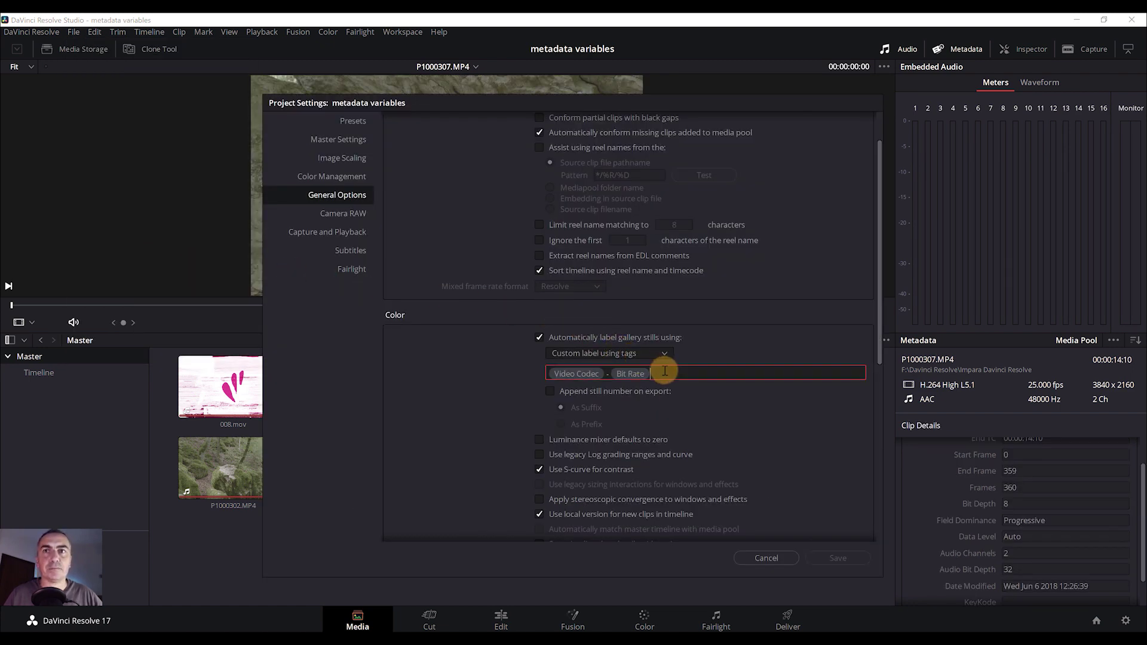
pyautogui.press('BackSpace')
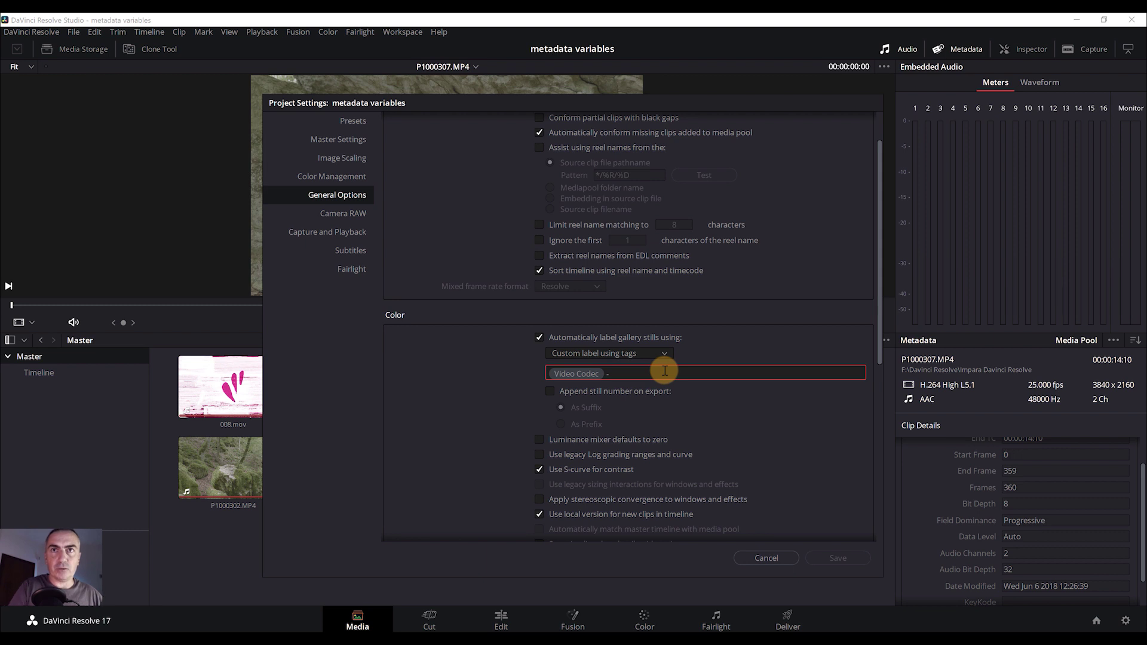
pyautogui.write('%audio')
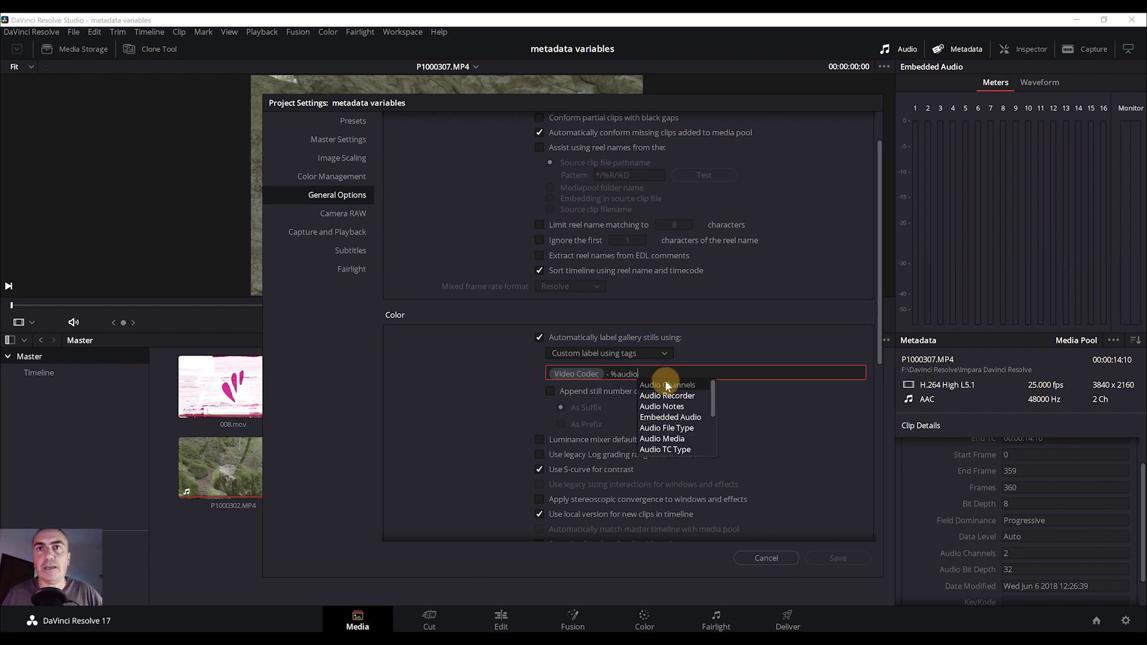
pyautogui.click(665, 382)
pyautogui.press('Return')
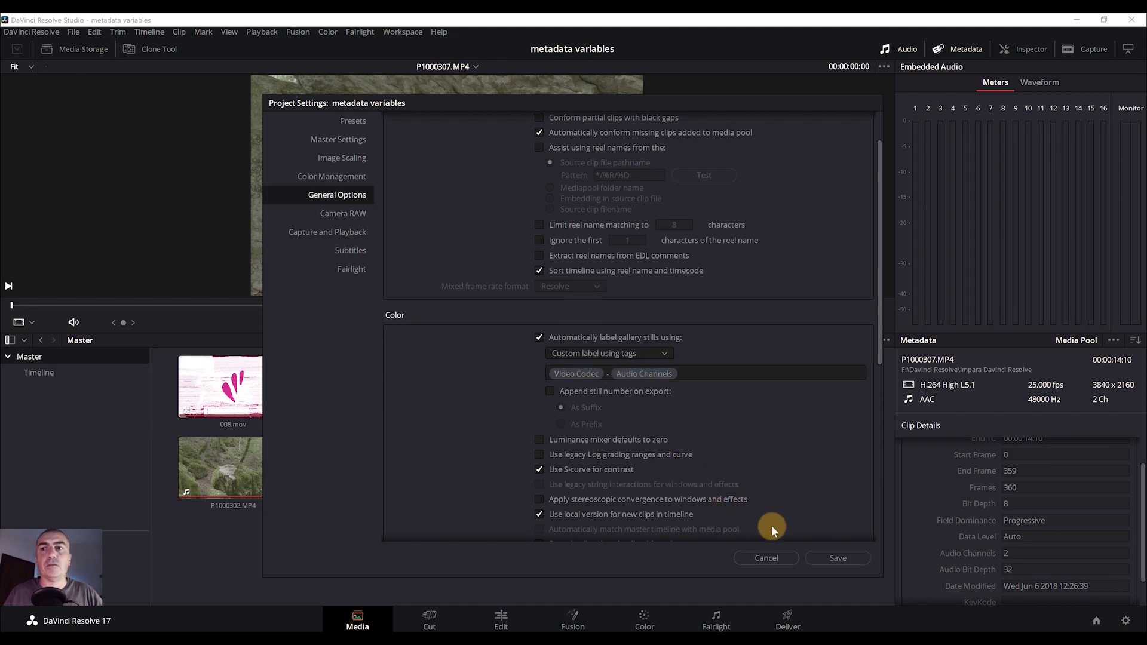
pyautogui.click(843, 559)
# - On the Color page, grab a second still labelled 'H.264 High L5.1 - 2', then go to Deliver
pyautogui.click(644, 622)
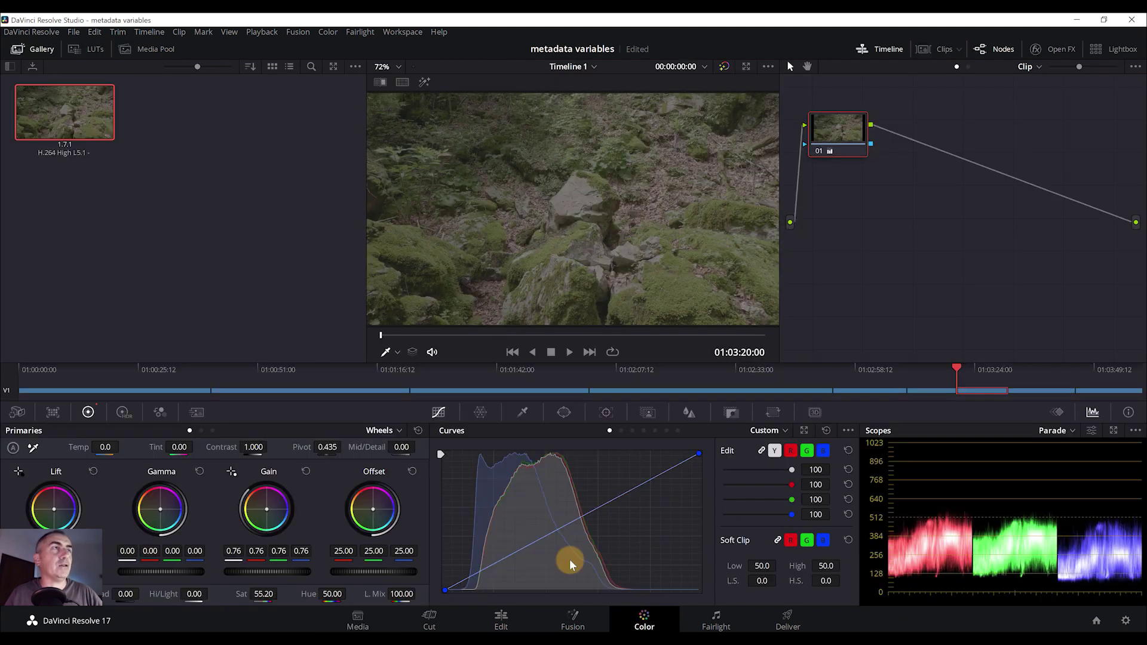
pyautogui.rightClick(478, 181)
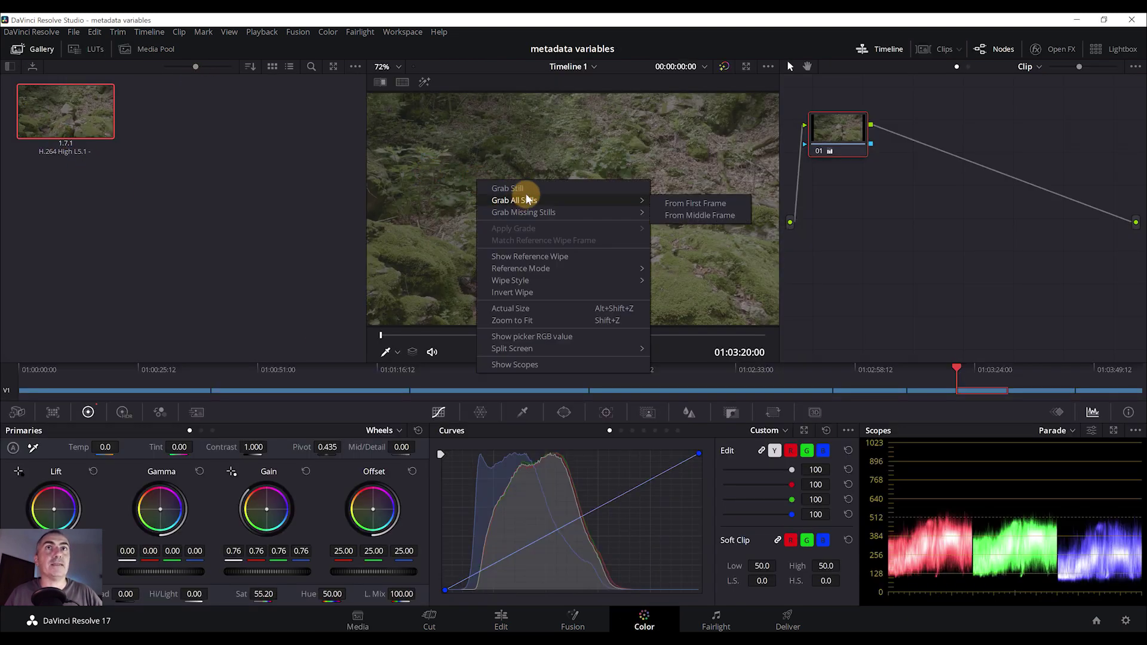
pyautogui.click(512, 188)
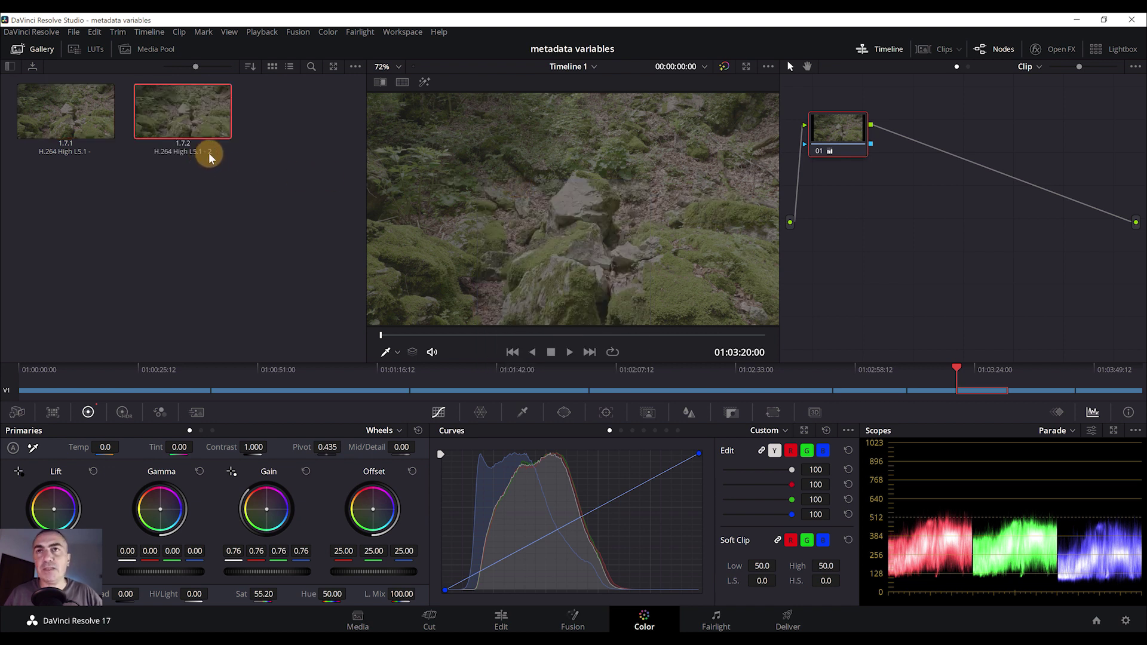
pyautogui.click(789, 620)
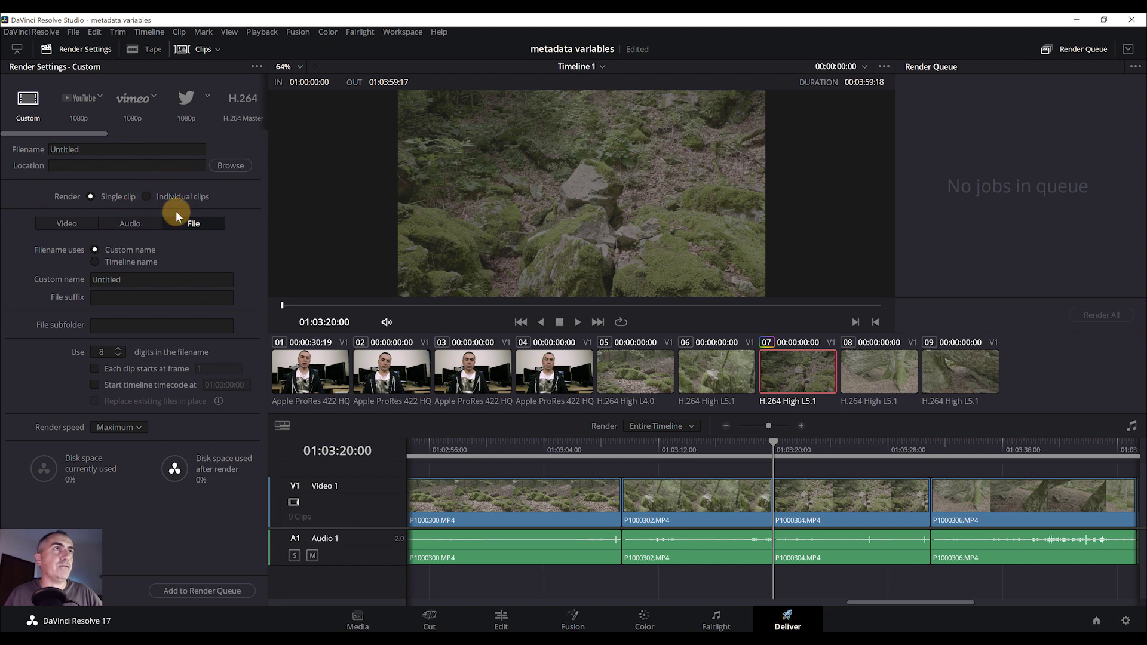
# - Render individual clips with custom filename %Video Codec and %Source Name replacing Untitled
pyautogui.click(146, 197)
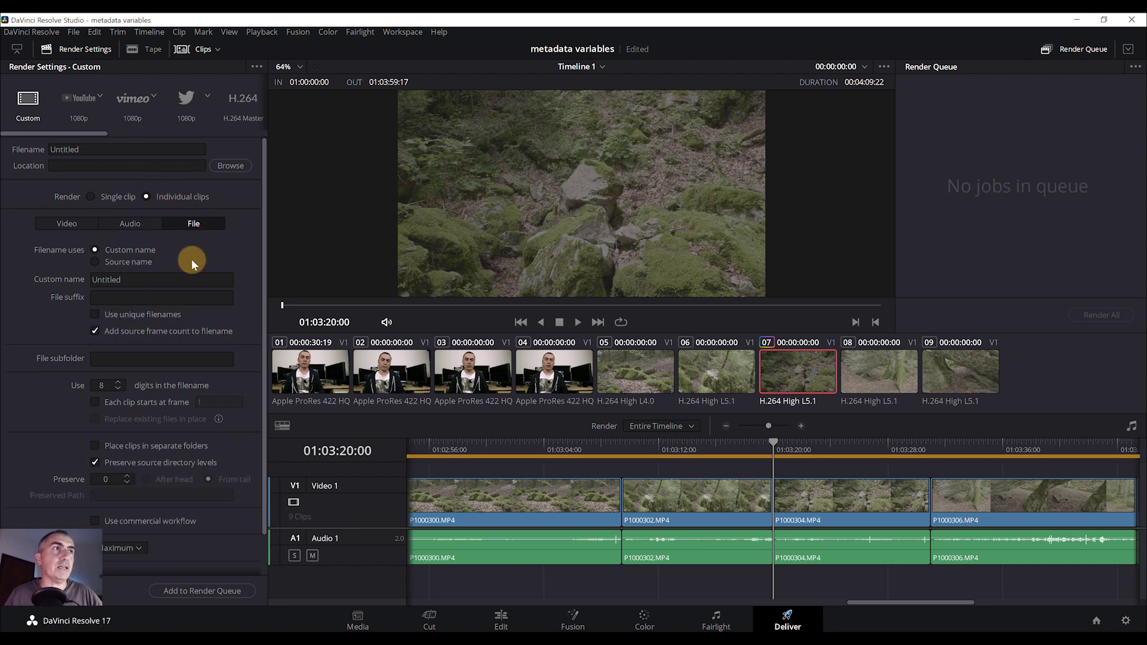
pyautogui.click(135, 282)
pyautogui.moveTo(135, 282); pyautogui.dragTo(59, 274)
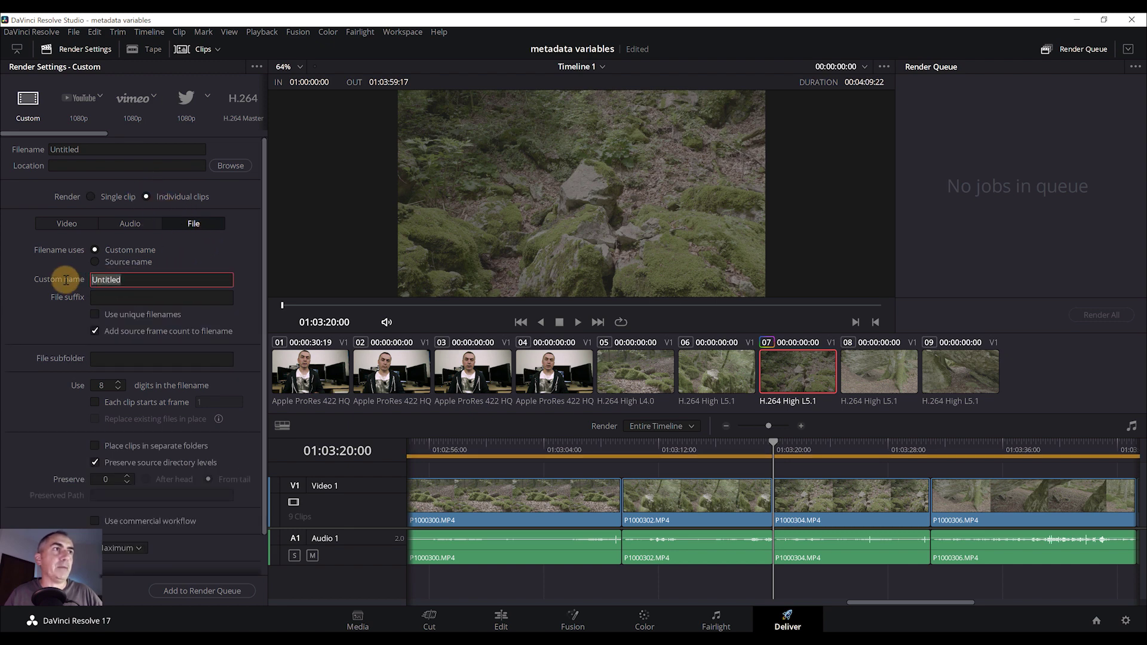
pyautogui.write('%')
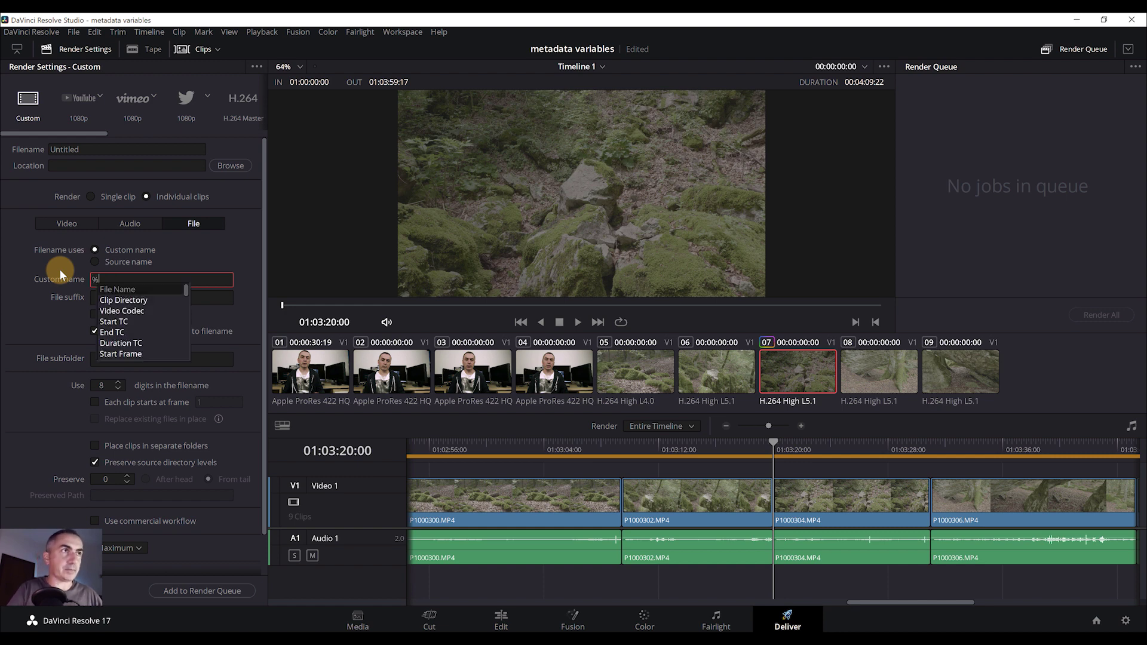
pyautogui.click(120, 310)
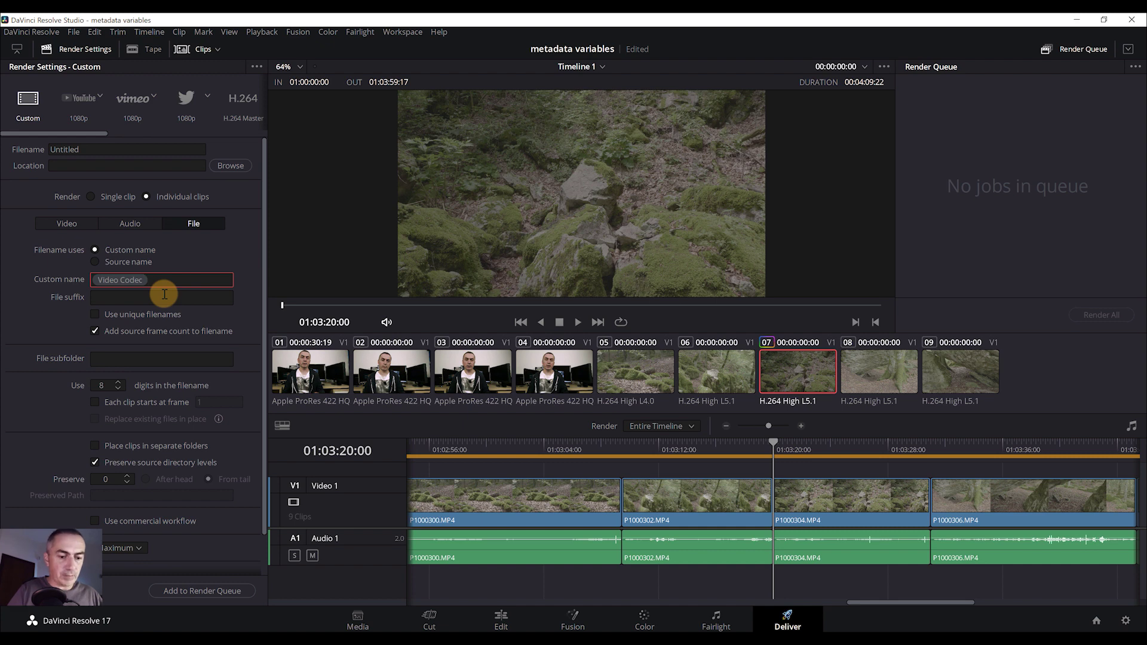
pyautogui.write(' %')
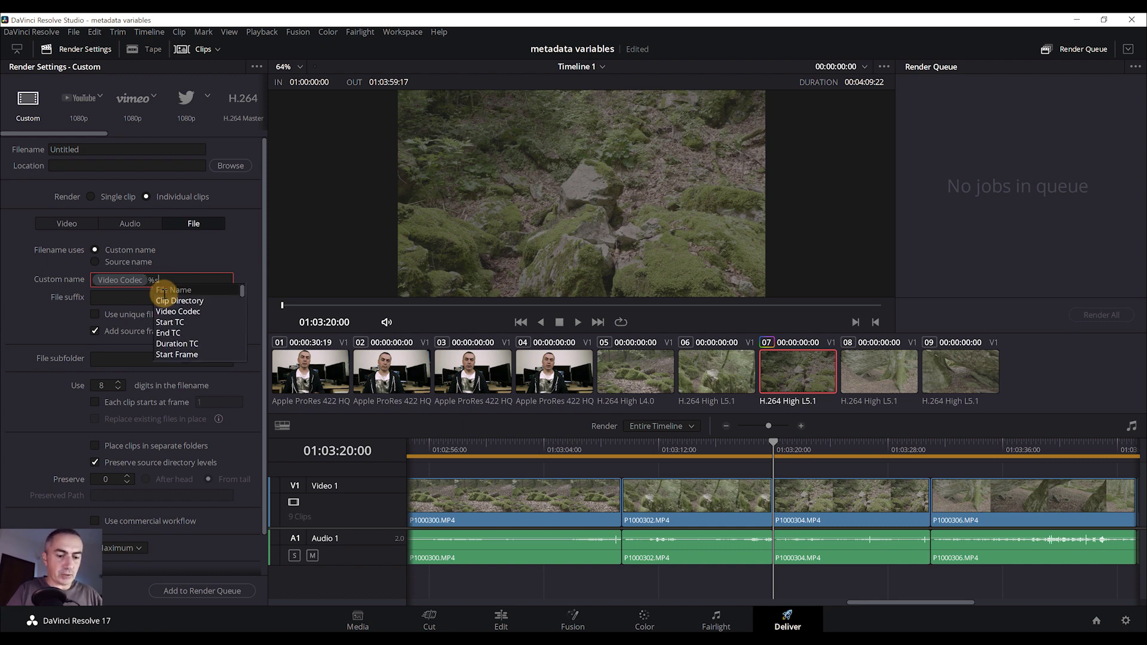
pyautogui.write('source')
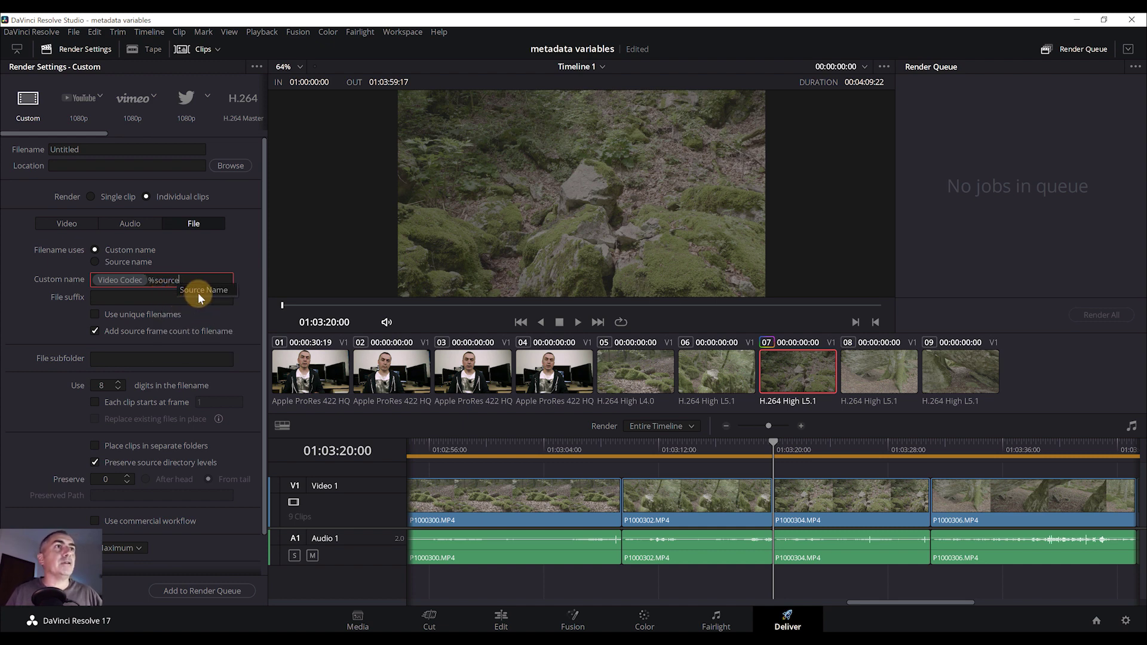
pyautogui.click(201, 291)
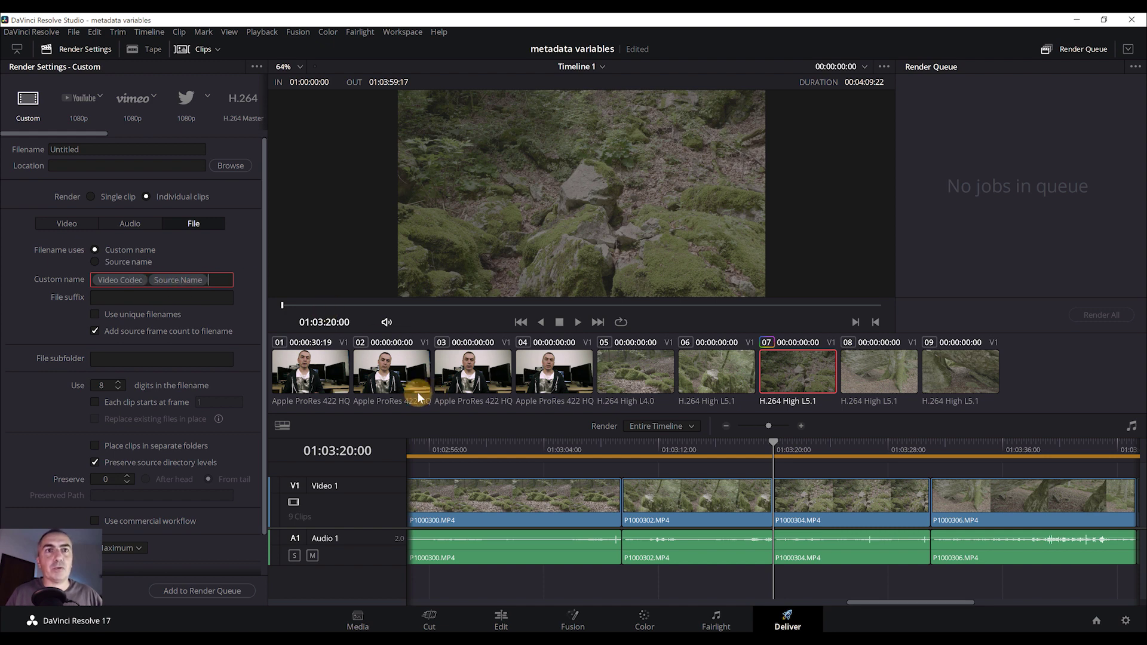